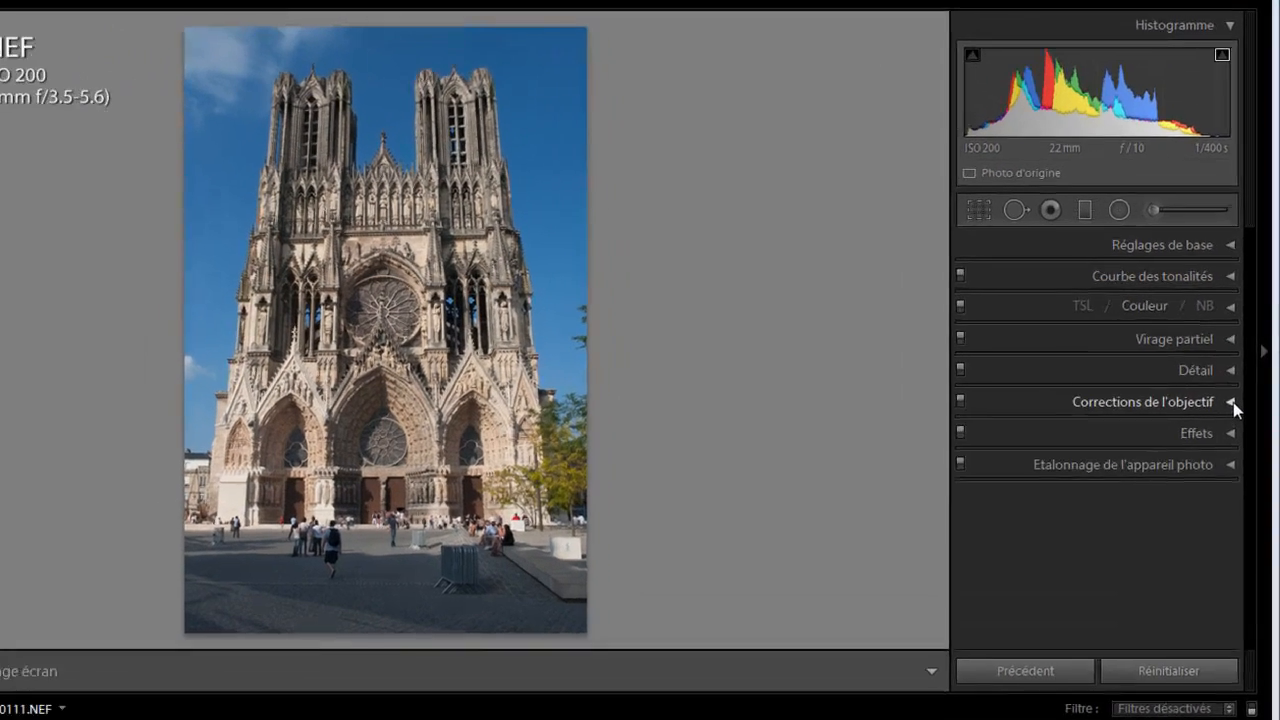
Enable the lens profile correction for the cathedral photo, comparing the image with and without it
left_click(1233, 402)
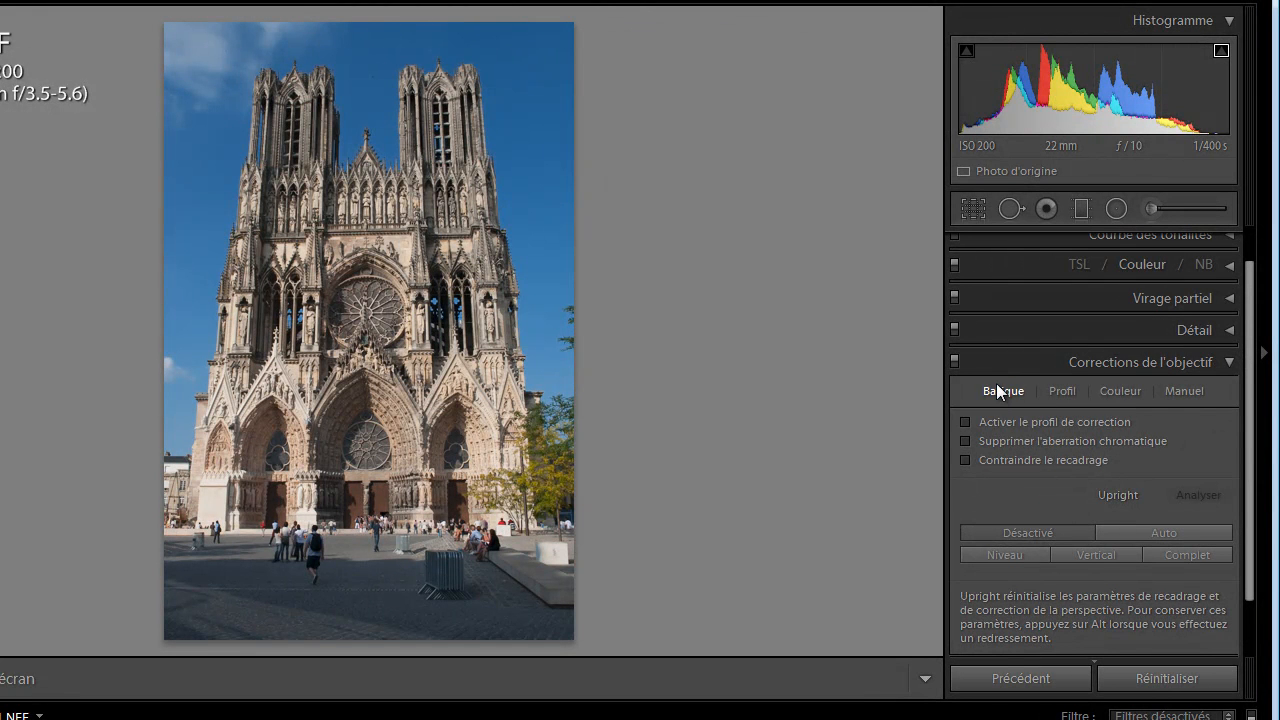
left_click(966, 424)
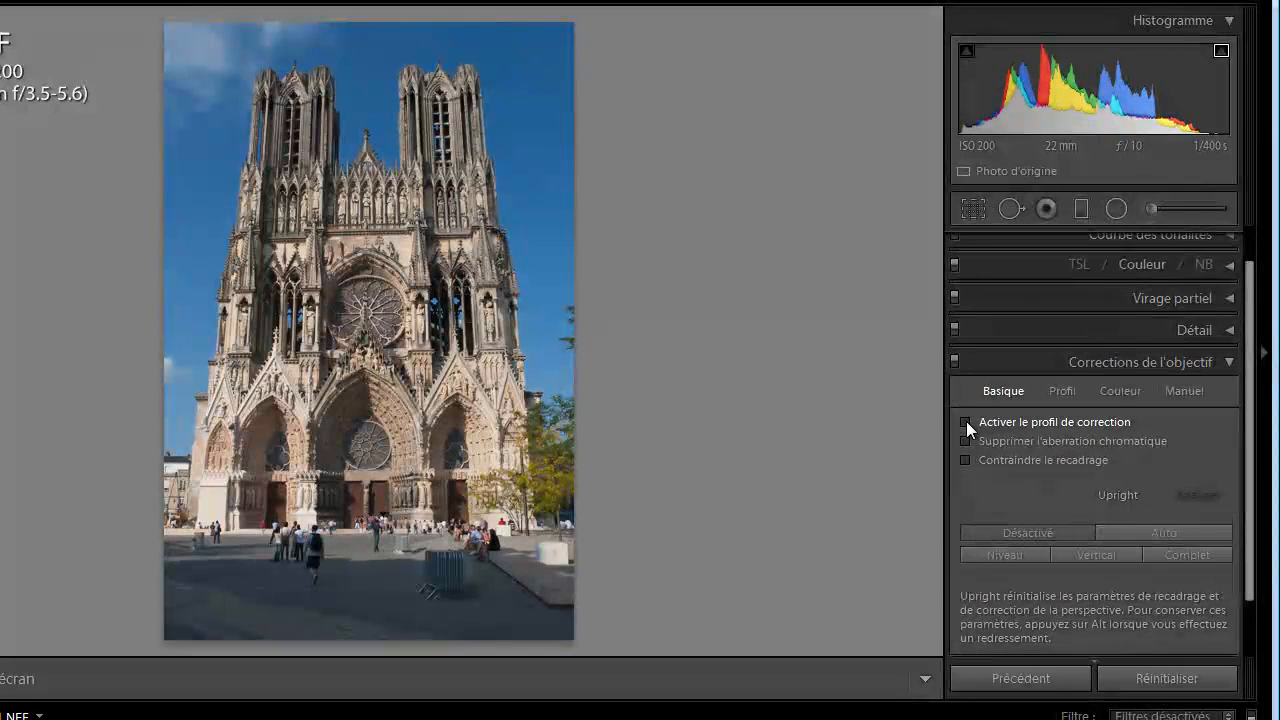
left_click(1063, 391)
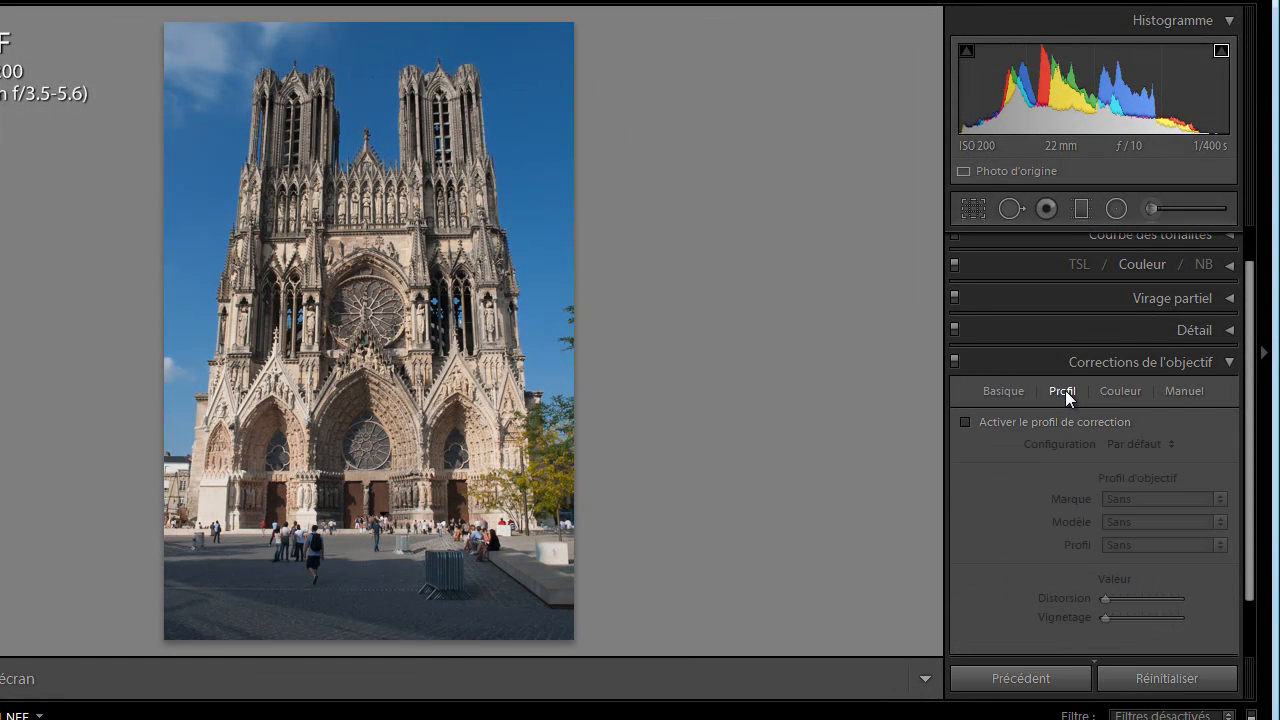
left_click(965, 422)
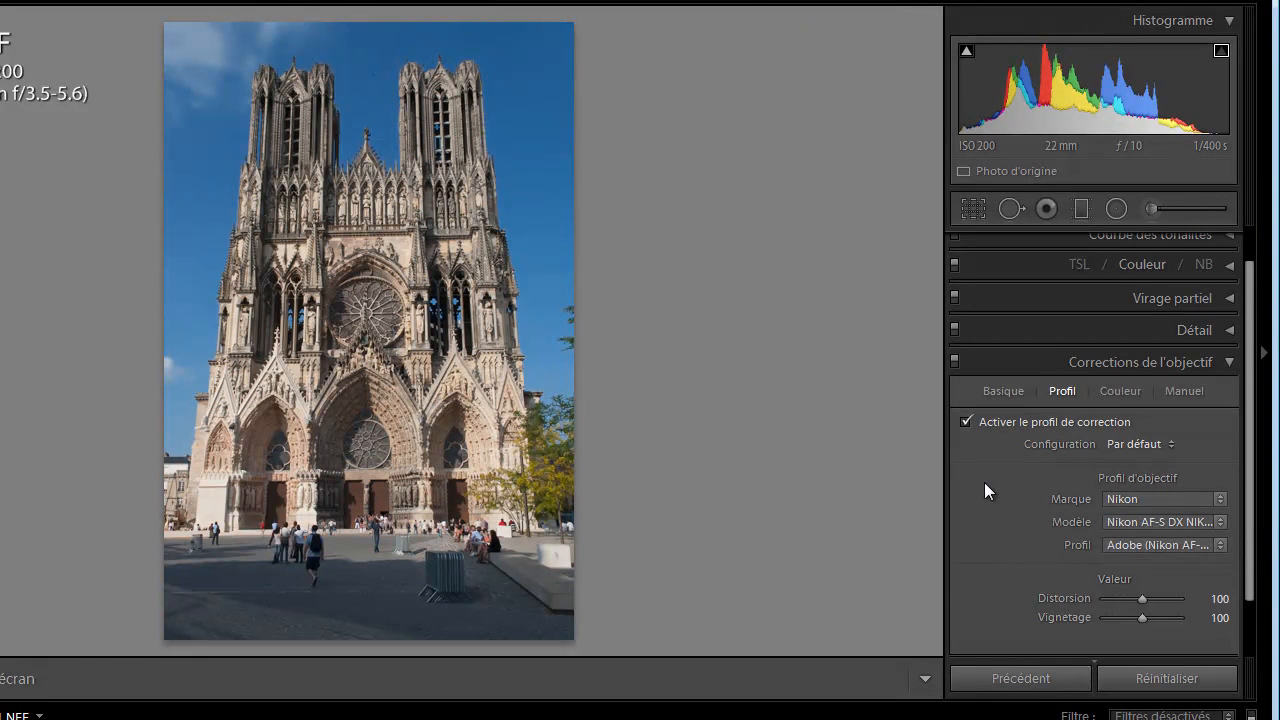
left_click(966, 423)
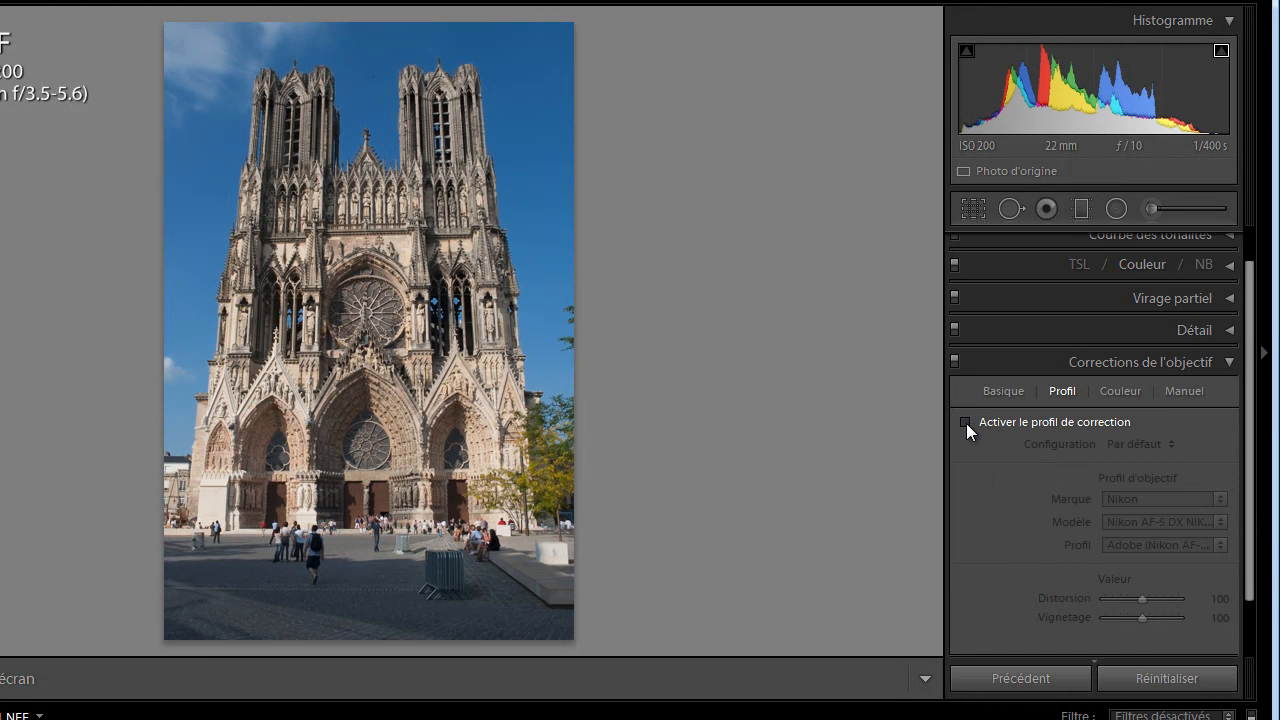
left_click(966, 423)
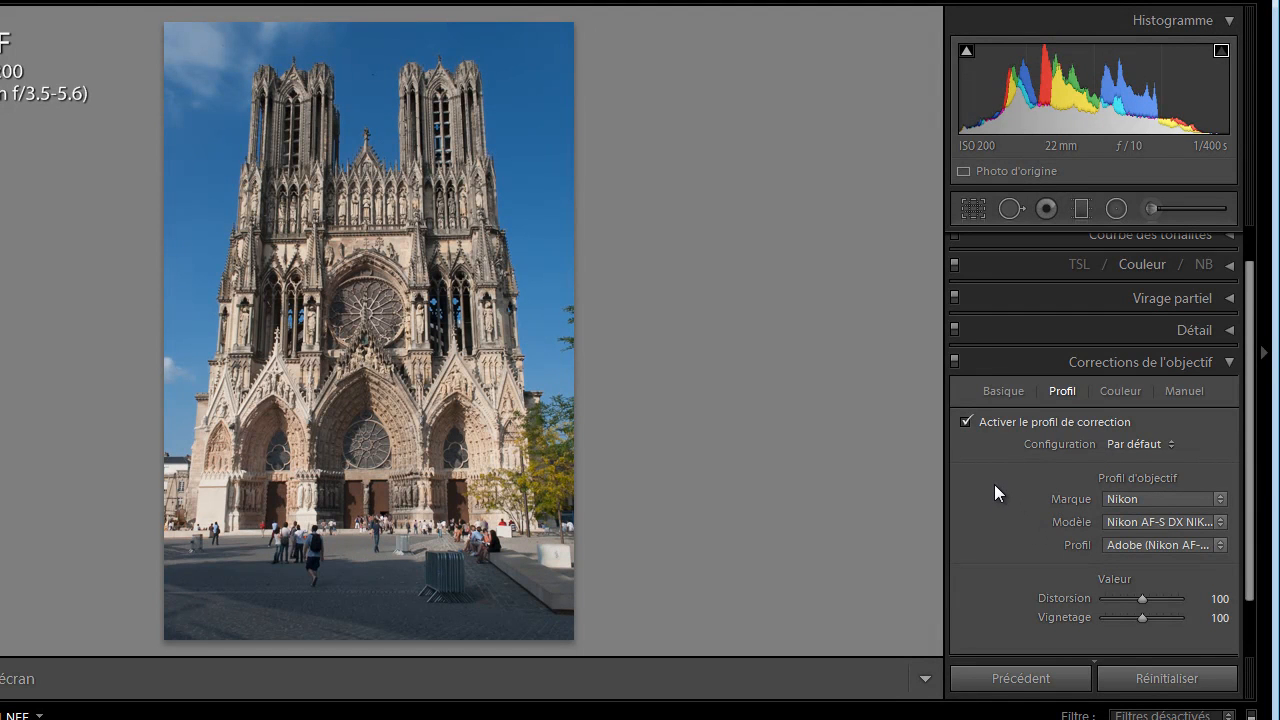
Straighten the cathedral with the Vertical Upright correction after trying Auto, and constrain the crop
left_click(1002, 392)
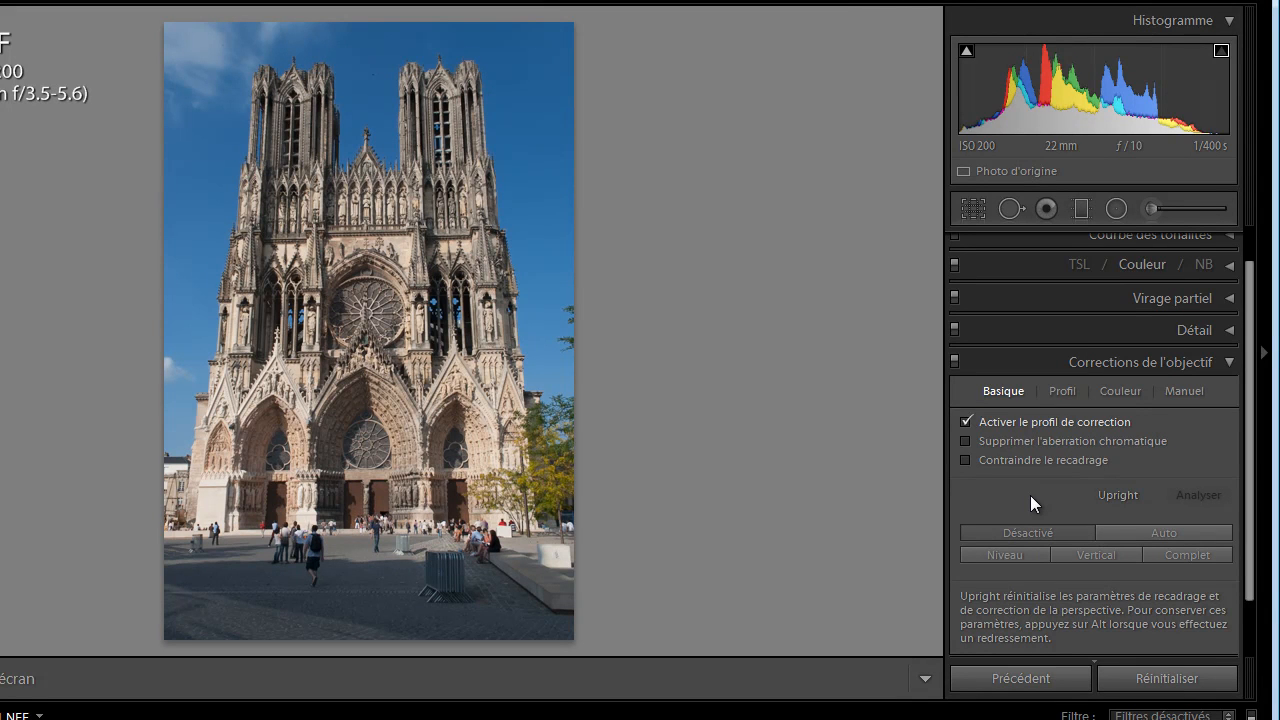
left_click(1160, 530)
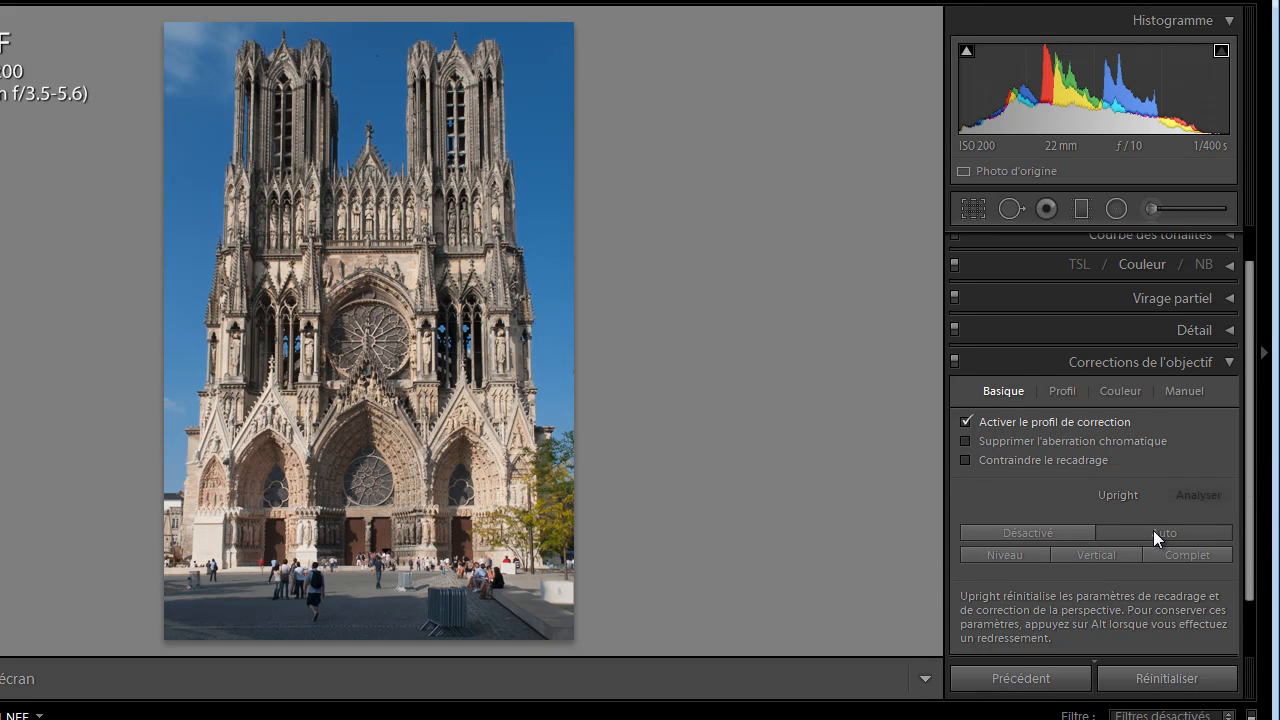
left_click(1024, 534)
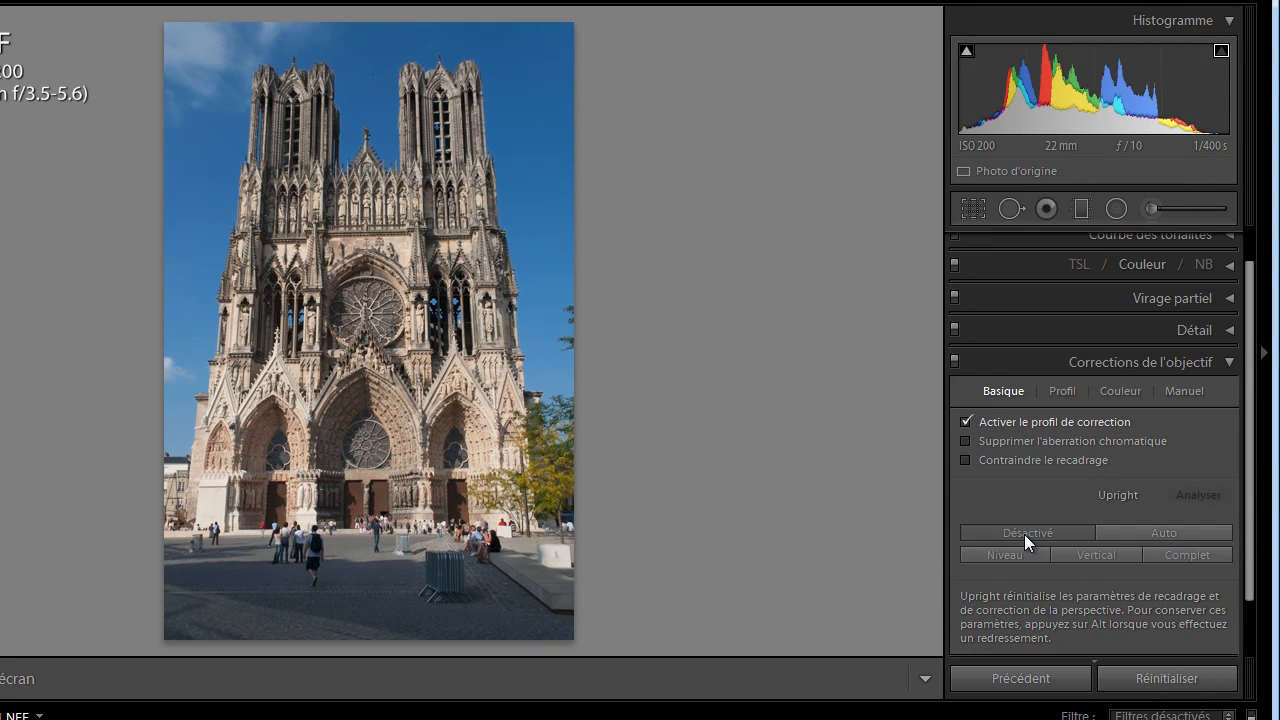
left_click(1148, 532)
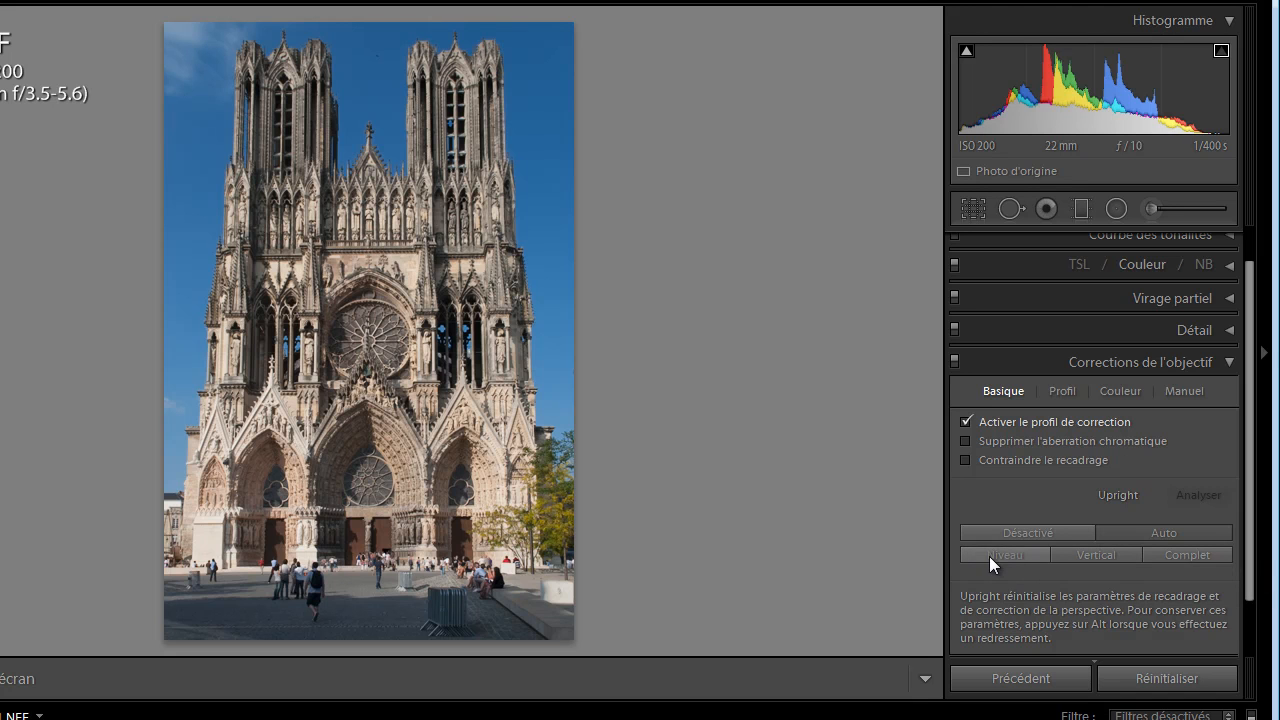
left_click(1098, 555)
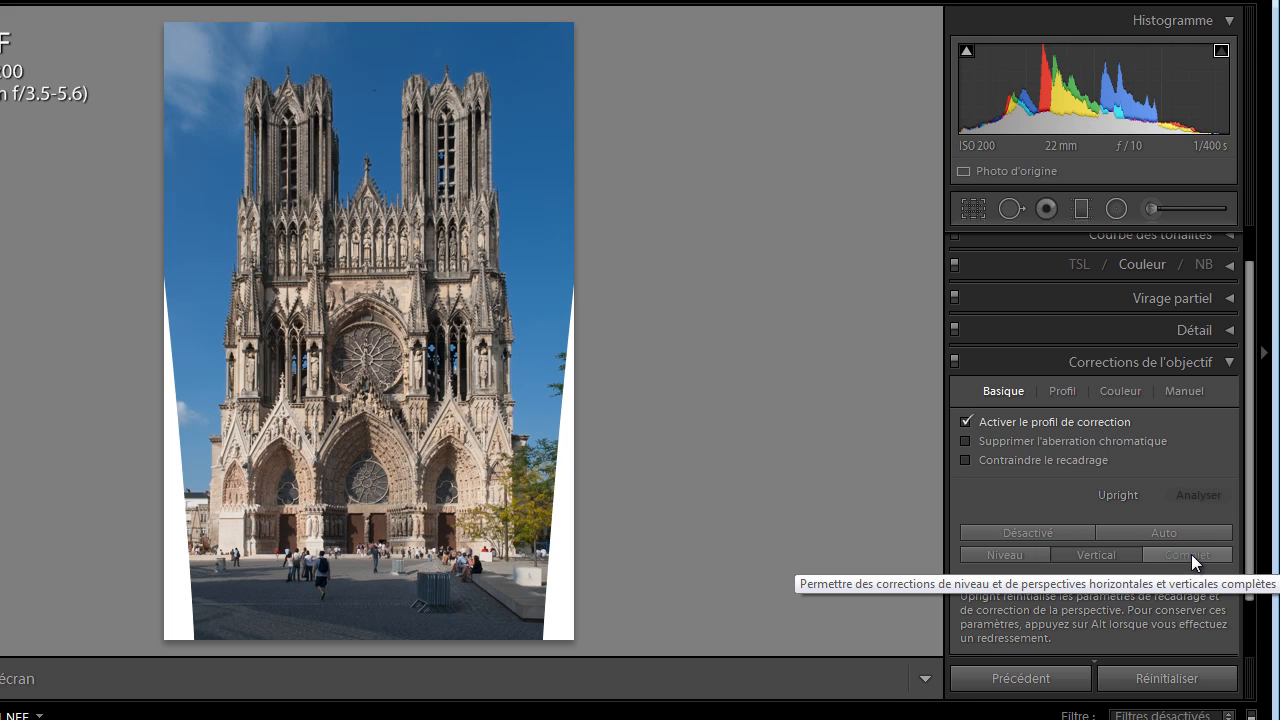
left_click(965, 459)
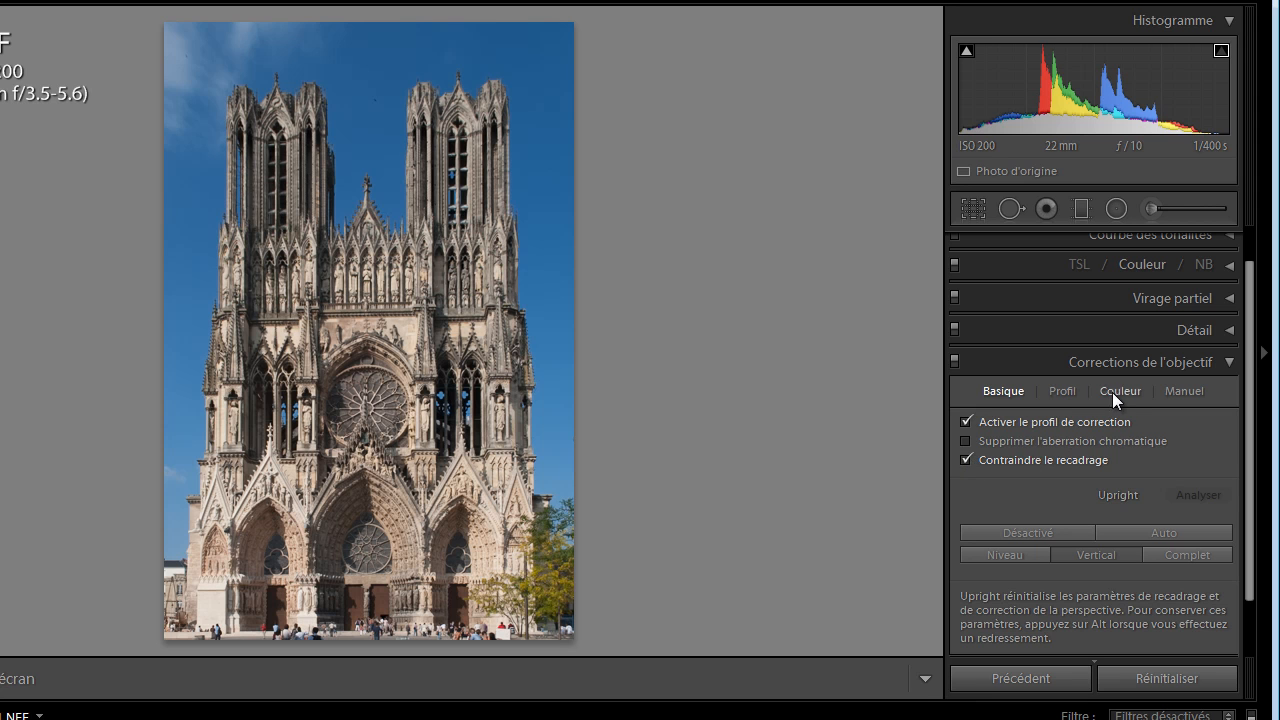
Try manual Vertical, Rotation and Scale transformations on the cathedral, resetting each one to its default
left_click(1197, 392)
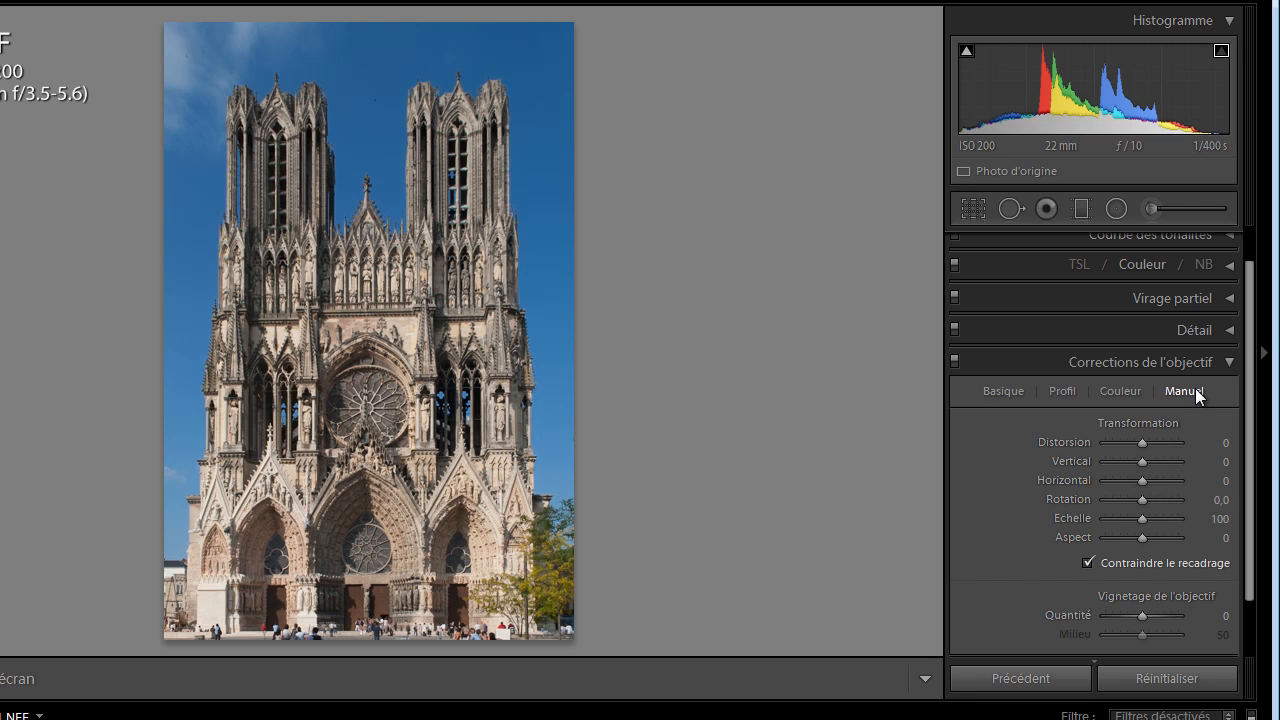
left_click_drag(1140, 463, 1140, 462)
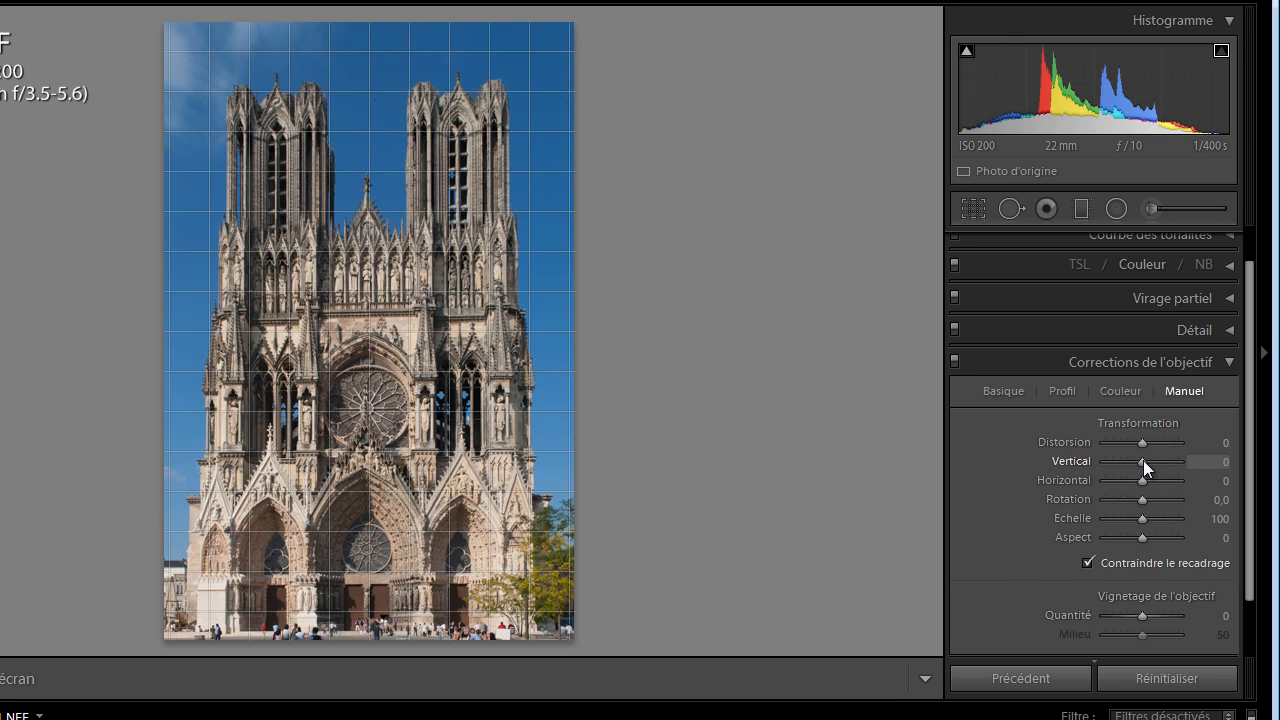
mouse_move(1143, 460)
left_mouse_down()
mouse_move(1154, 460)
mouse_move(1134, 462)
left_mouse_up()
left_click_drag(1147, 462, 1145, 462)
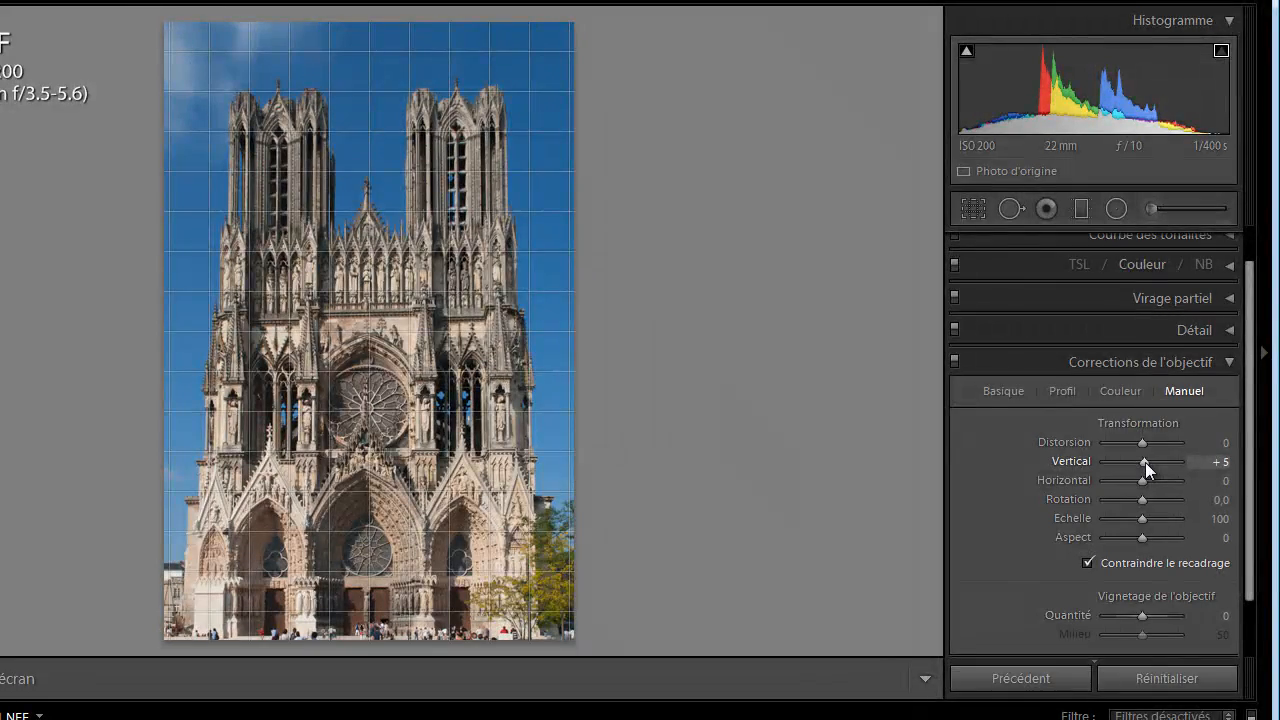
double_click(1145, 462)
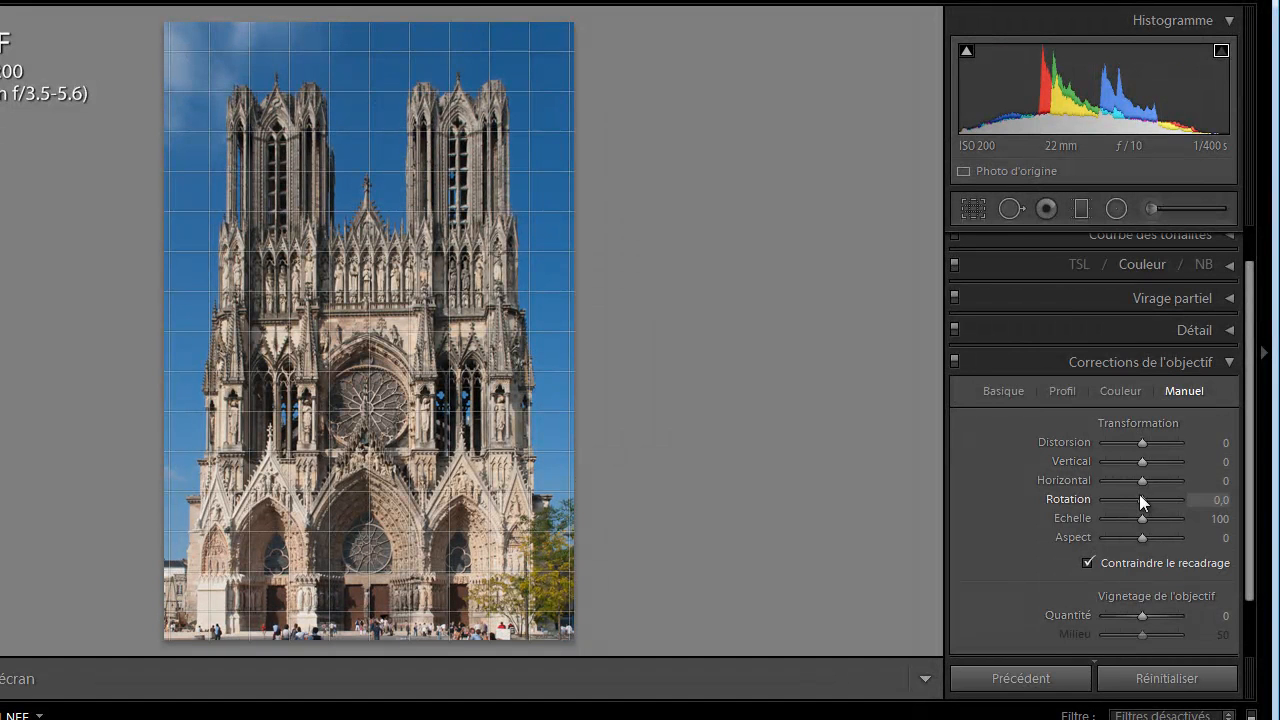
mouse_move(1140, 501)
left_mouse_down()
mouse_move(1155, 500)
mouse_move(1127, 503)
mouse_move(1149, 504)
left_mouse_up()
double_click(1149, 504)
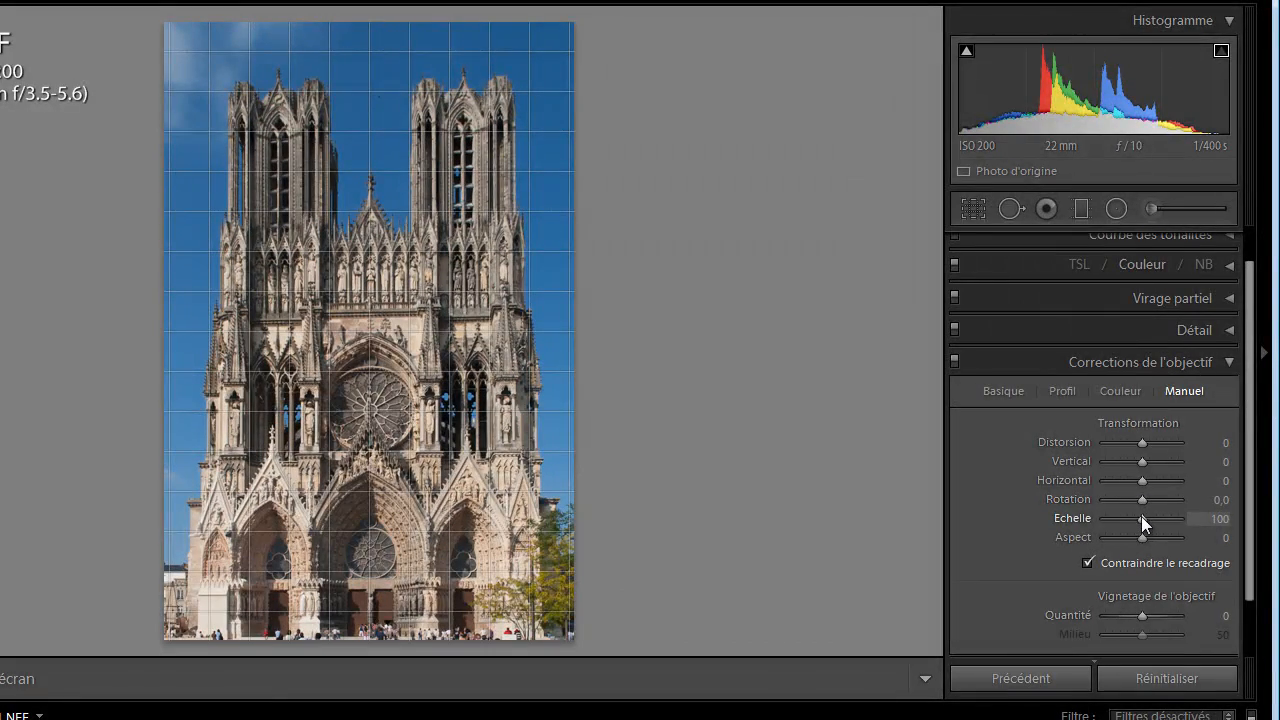
left_click_drag(1145, 519, 1141, 521)
double_click(1141, 521)
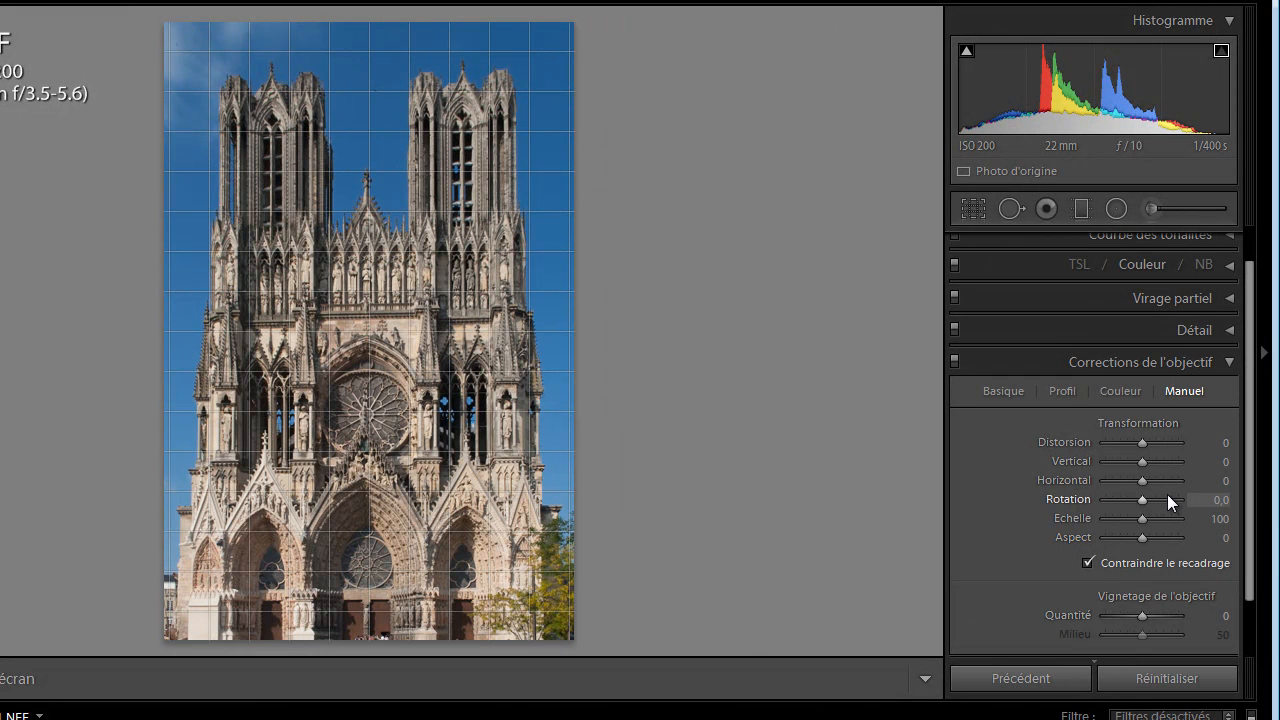
Remove the chromatic aberration from the cathedral photo, checking the tower windows at high magnification
left_click(1125, 392)
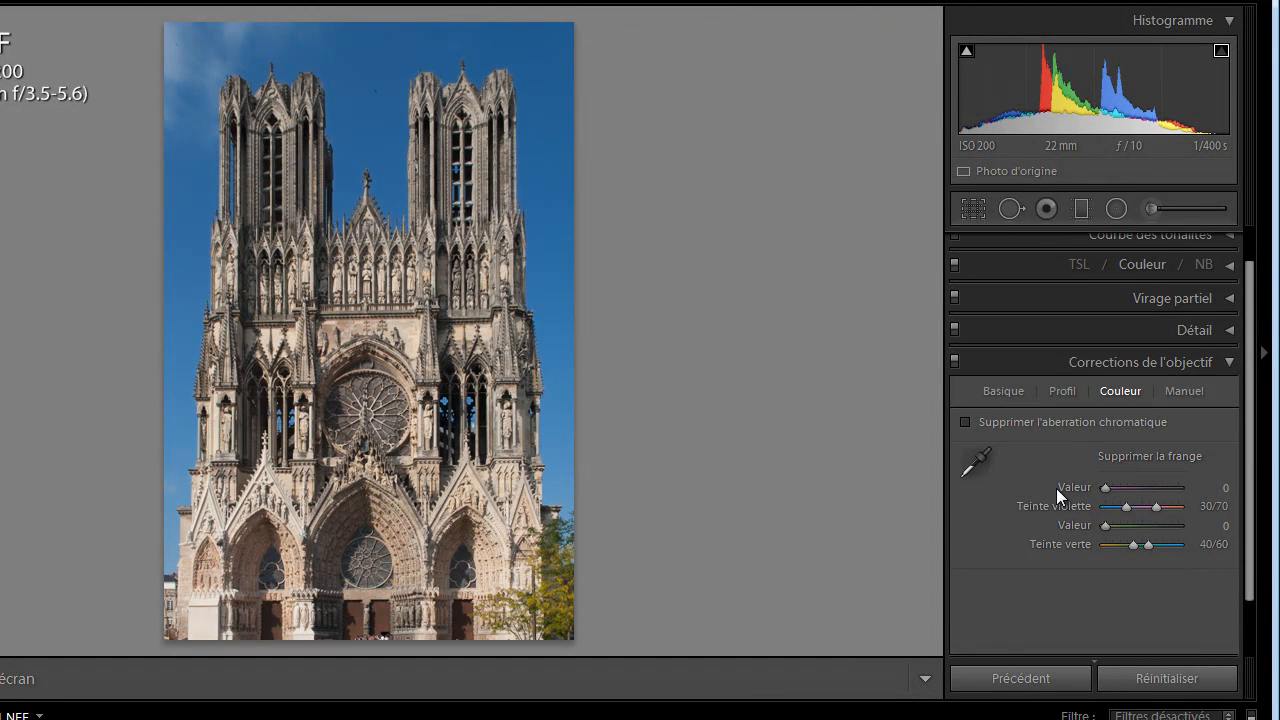
left_click(464, 173)
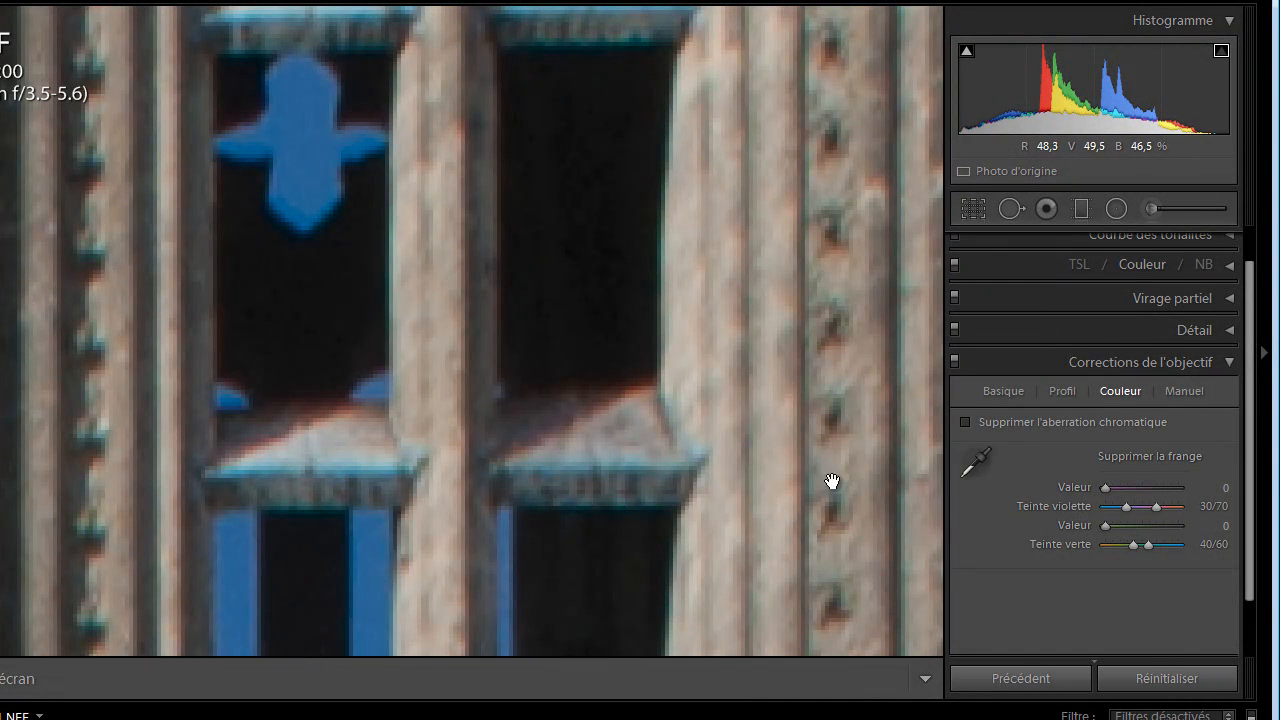
left_click(964, 421)
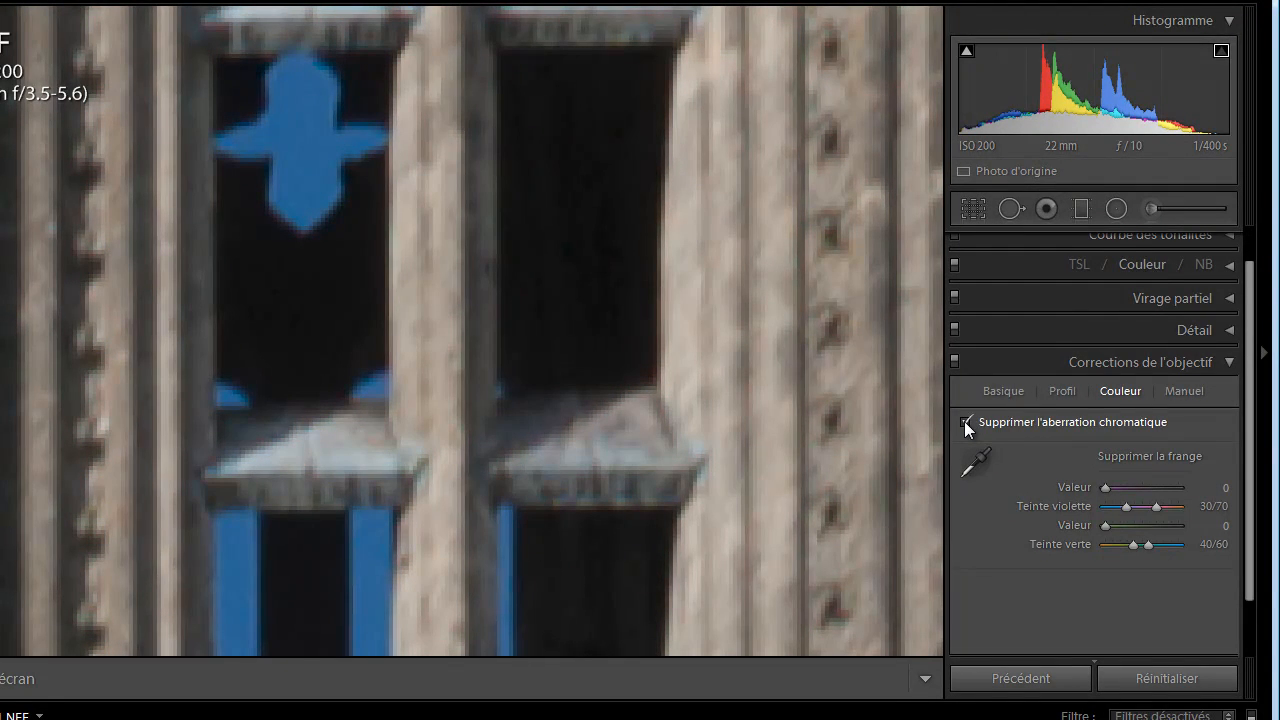
left_click_drag(551, 266, 528, 436)
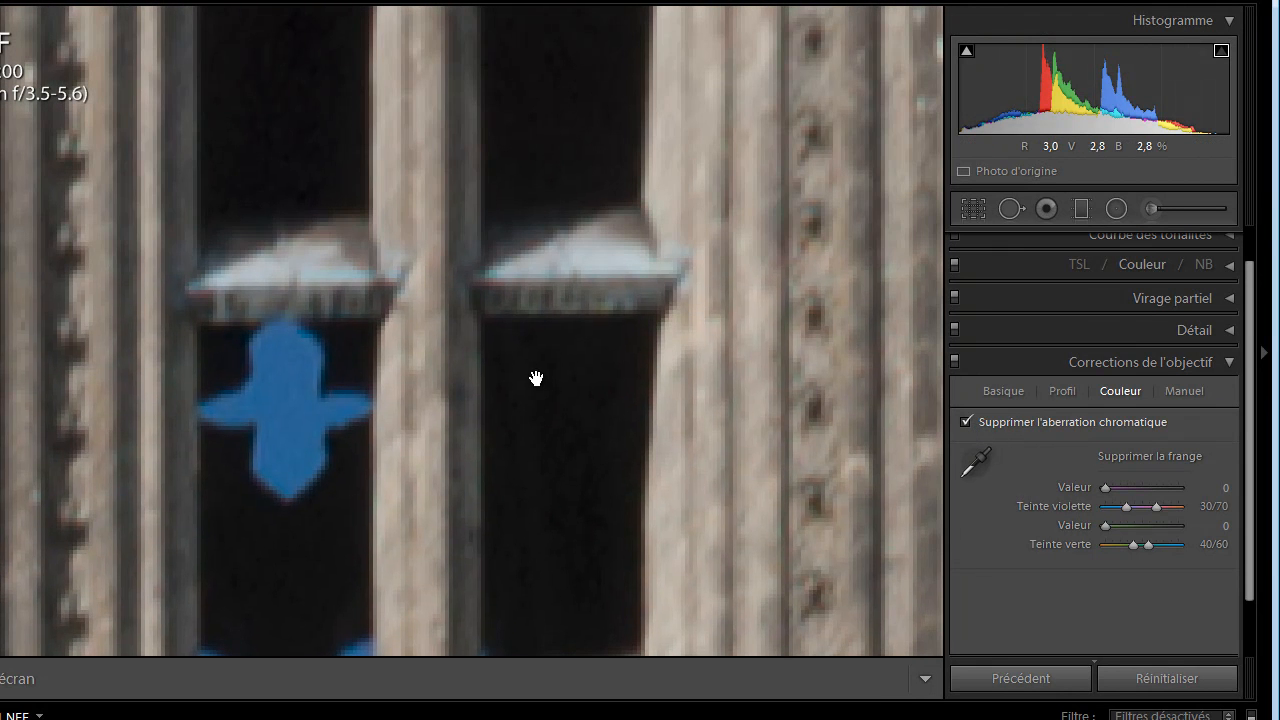
left_click_drag(546, 271, 598, 368)
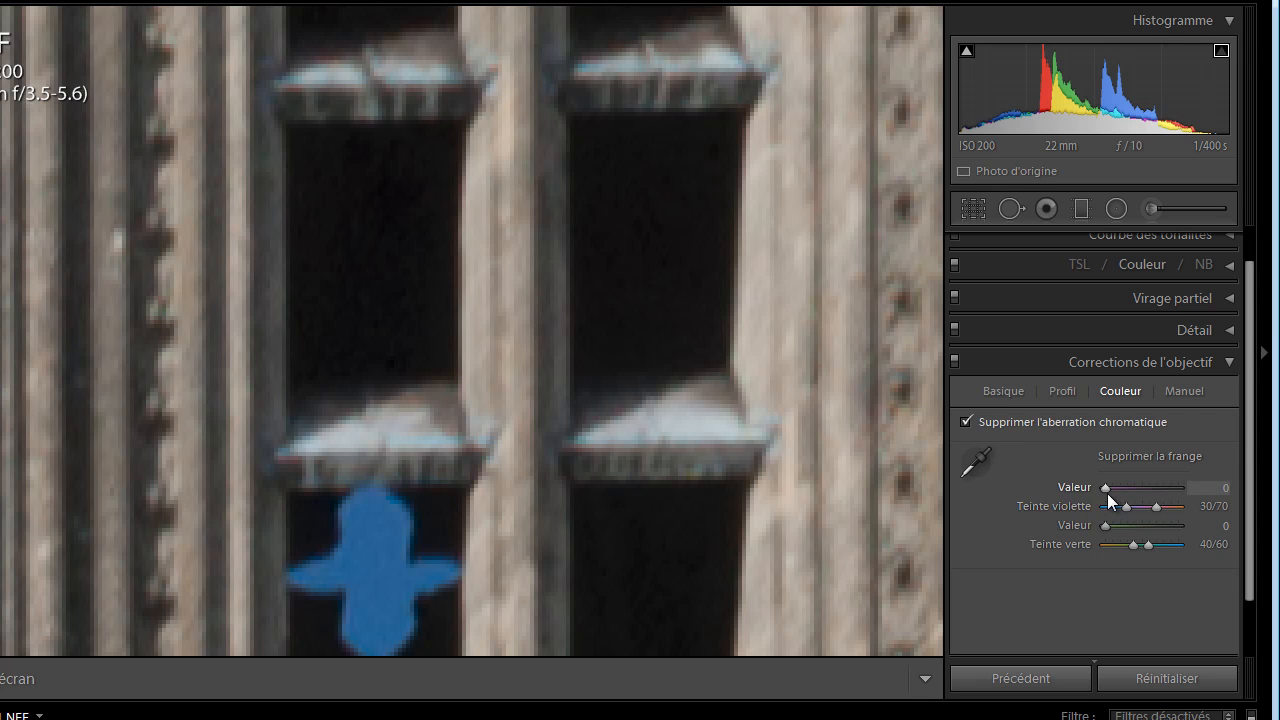
Defringe the cathedral photo's purple tones with an amount of 6 and a purple hue range of 42/79
mouse_move(1106, 490)
left_mouse_down()
mouse_move(1173, 487)
mouse_move(1130, 476)
mouse_move(1167, 477)
mouse_move(1106, 489)
mouse_move(1144, 488)
mouse_move(1115, 489)
mouse_move(1129, 488)
left_mouse_up()
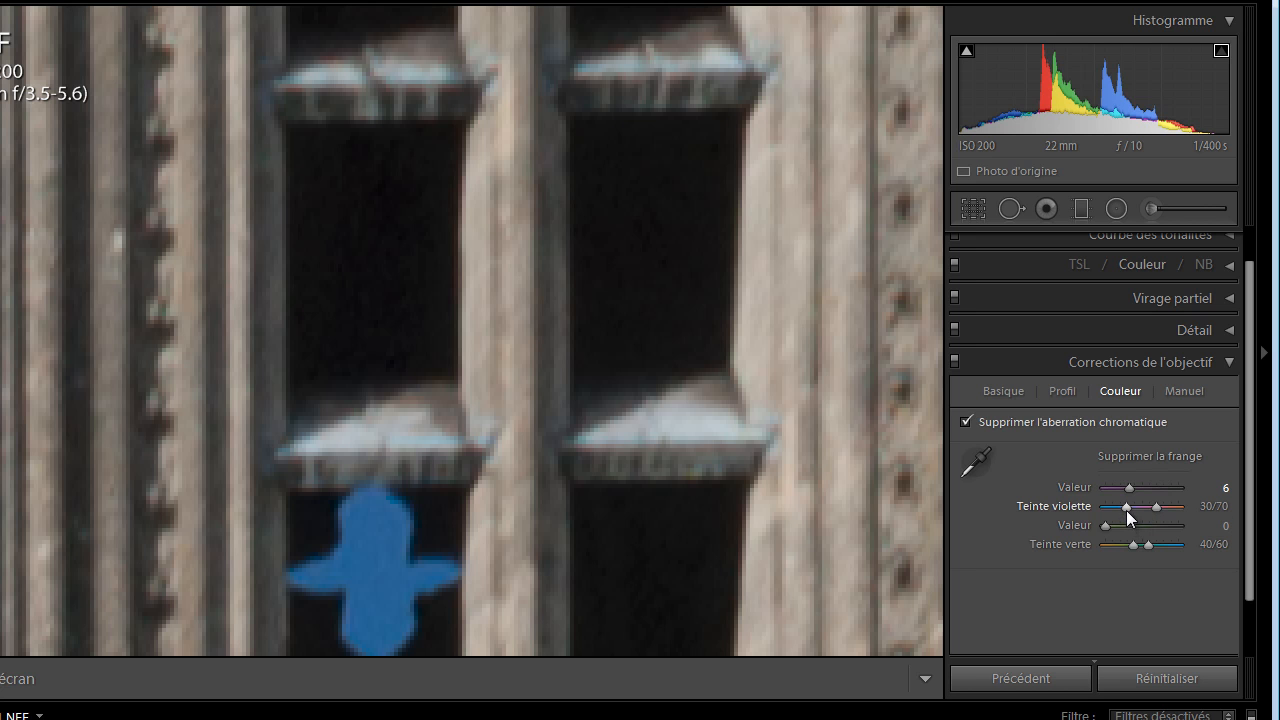
left_click(1127, 504)
left_click_drag(1124, 504, 1149, 510)
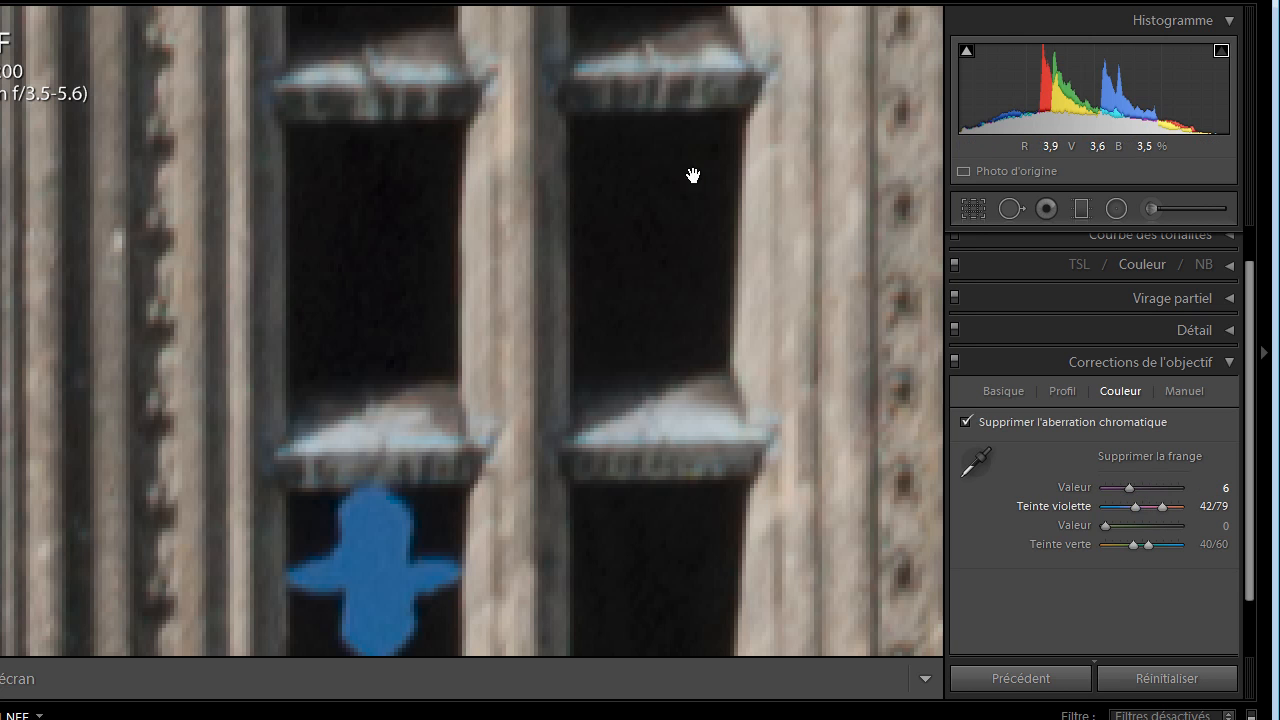
Defringe the green tones with an amount of 7 and a green hue range of 43/81, and check the tower windows
left_click_drag(661, 266, 667, 309)
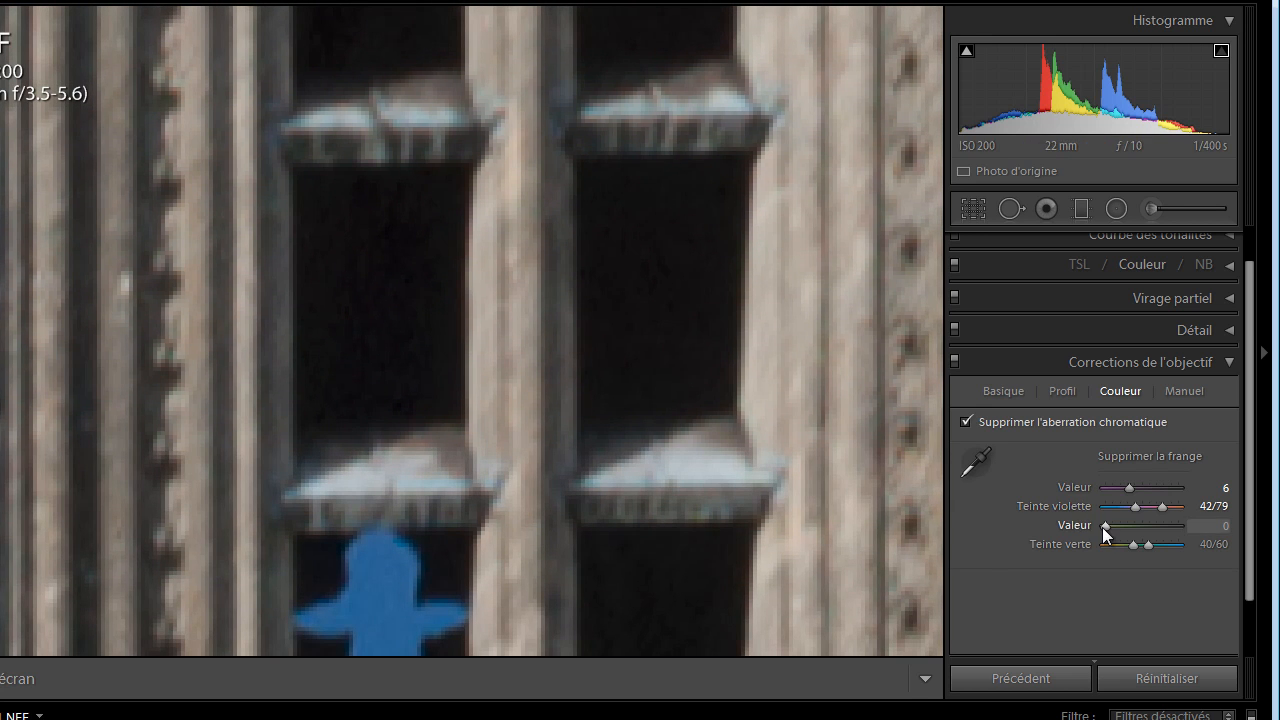
left_click_drag(1135, 544, 1126, 544)
left_click_drag(1125, 527, 1145, 546)
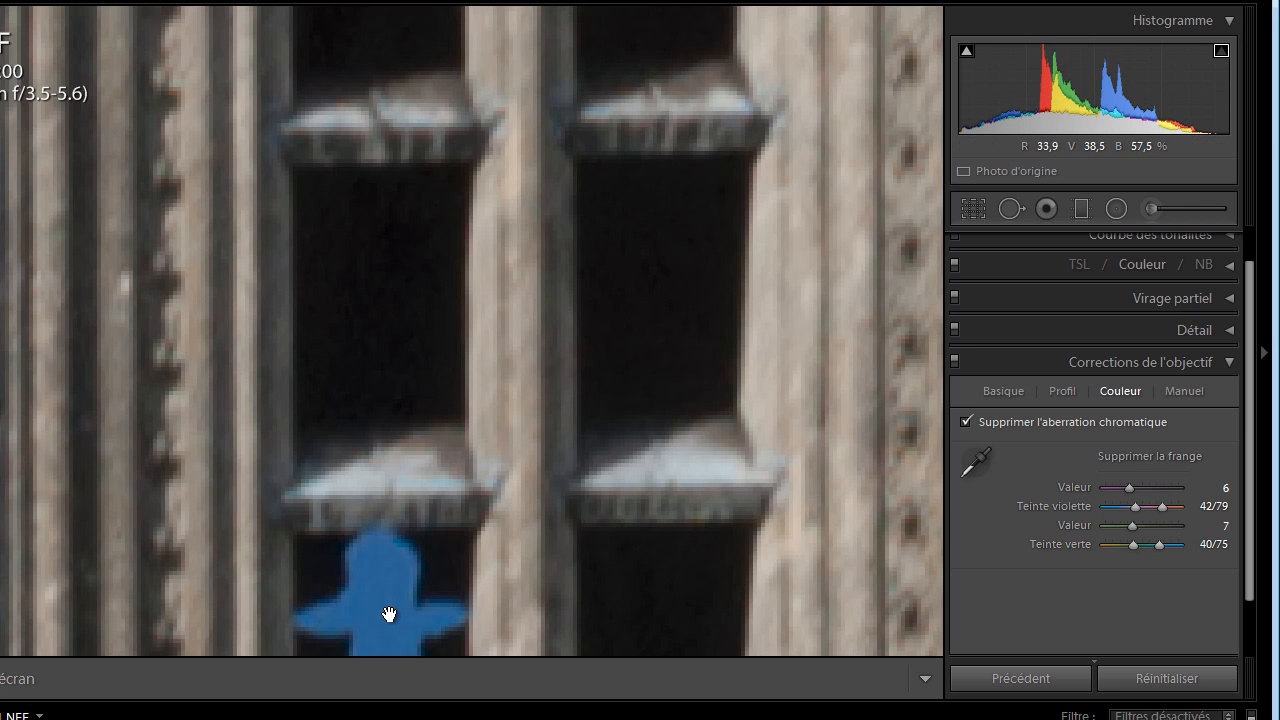
mouse_move(1148, 544)
left_mouse_down()
mouse_move(1165, 544)
mouse_move(1117, 545)
mouse_move(1176, 545)
mouse_move(1161, 546)
left_mouse_up()
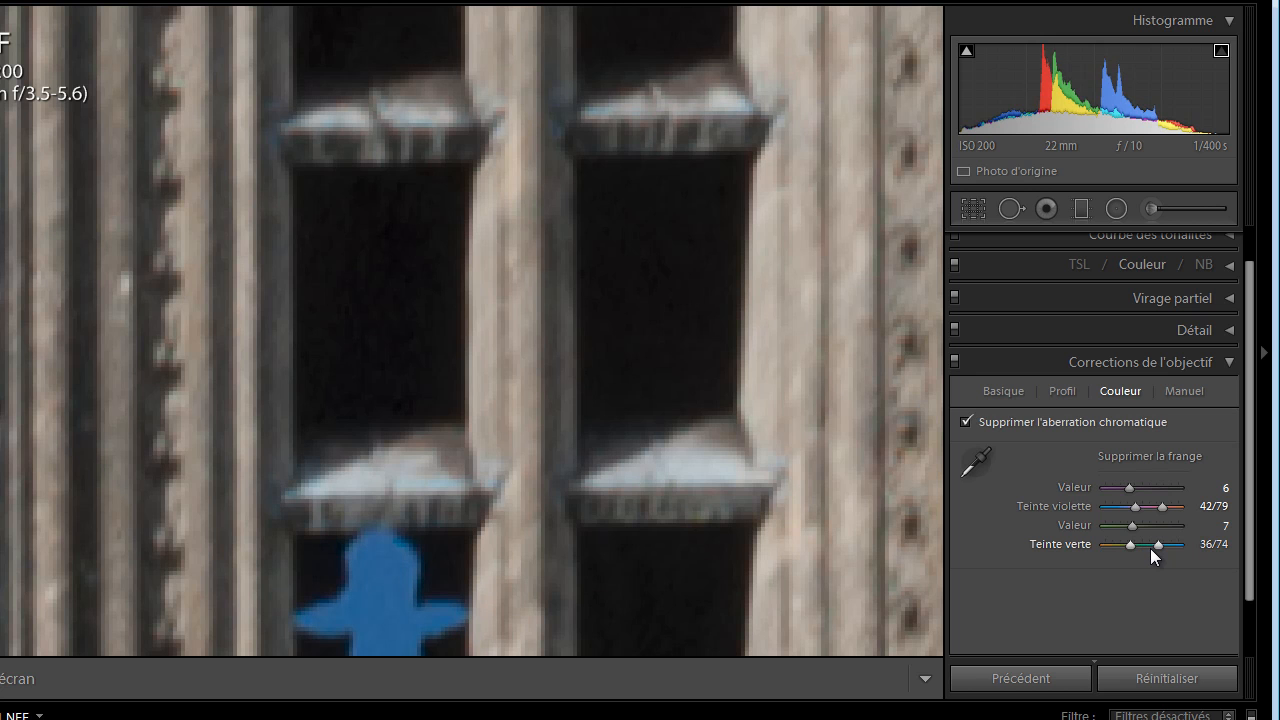
left_click_drag(1150, 548, 1153, 548)
left_click_drag(1153, 548, 1156, 549)
left_click_drag(300, 191, 414, 57)
left_click_drag(466, 449, 473, 165)
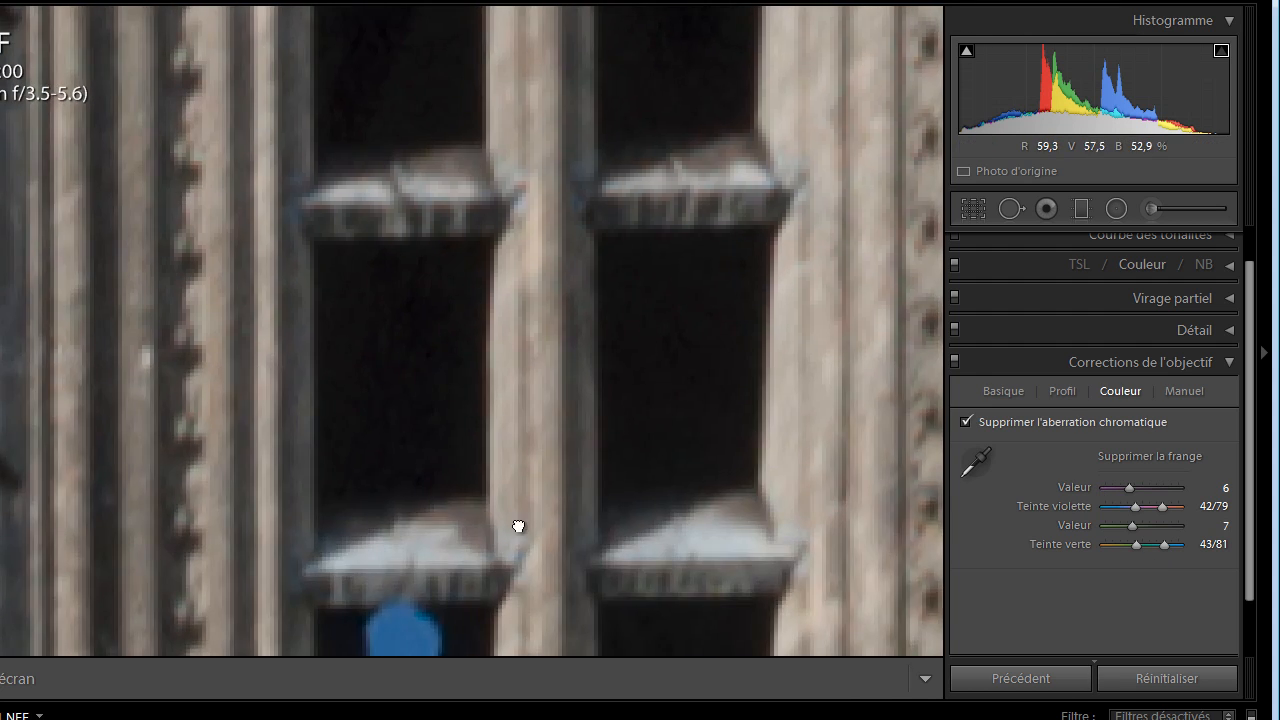
left_click_drag(520, 523, 491, 263)
left_click_drag(523, 537, 557, 291)
left_click_drag(579, 529, 526, 457)
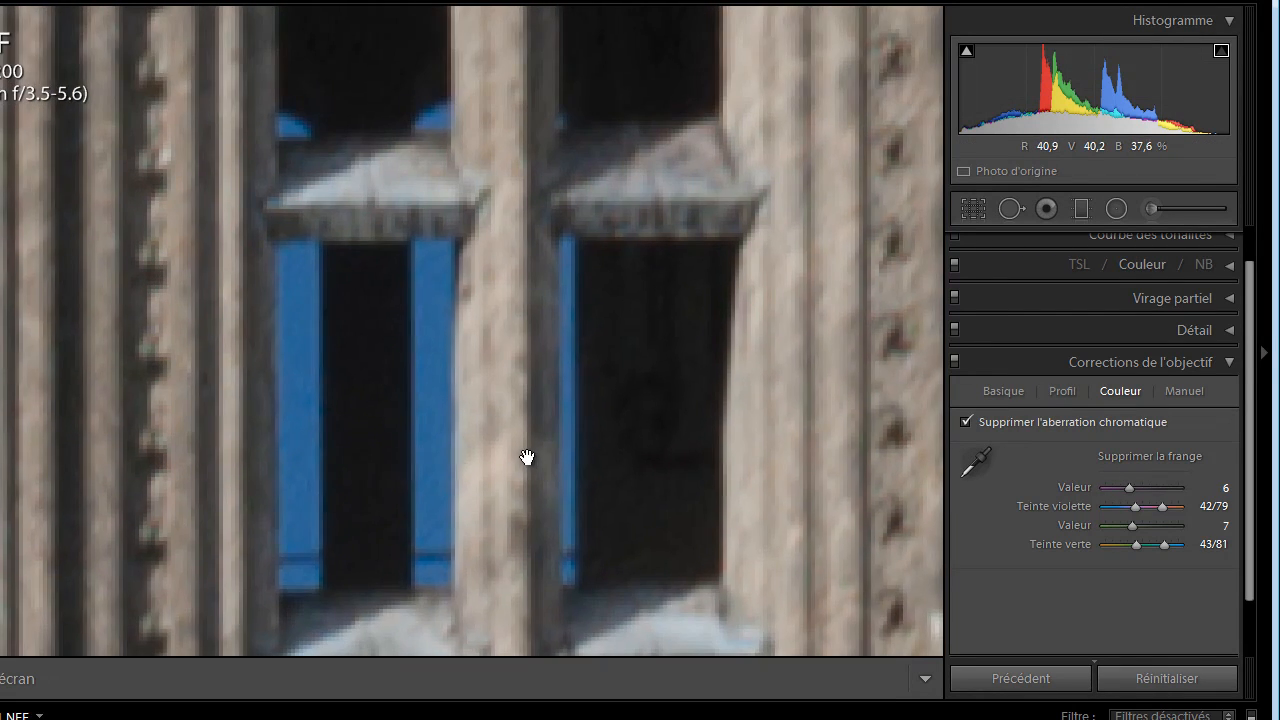
left_click(437, 451)
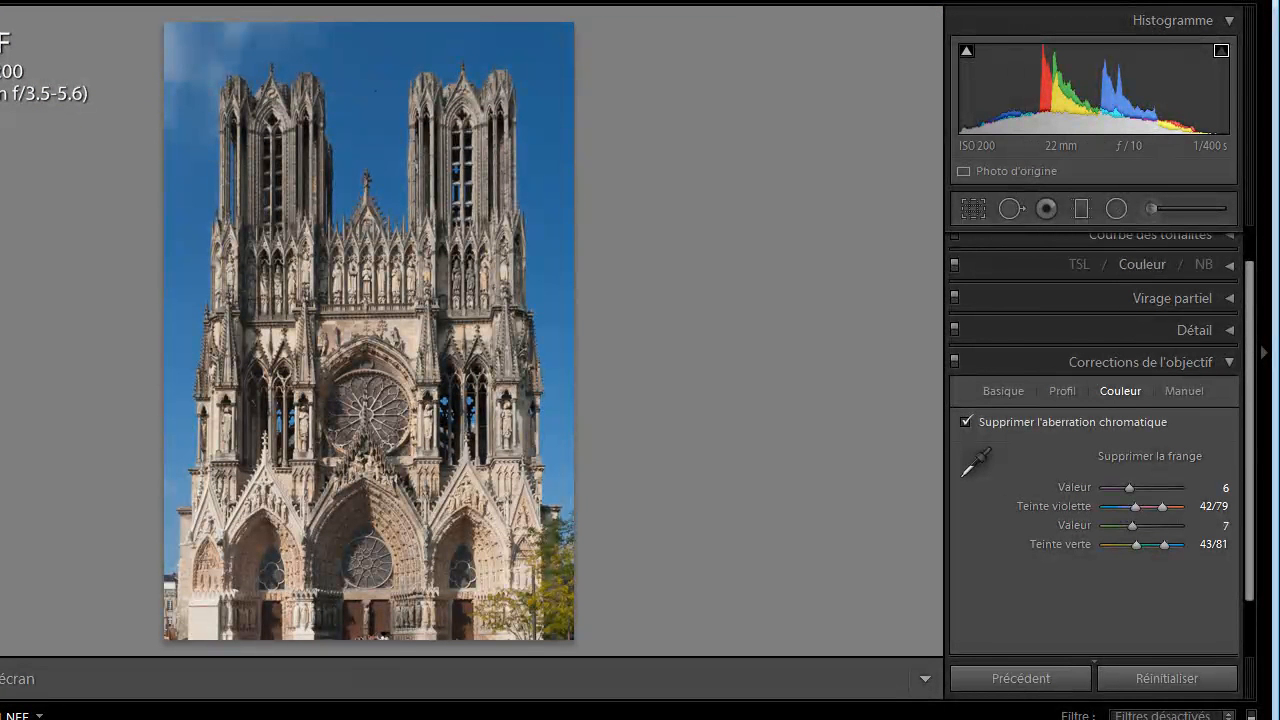
Switch to DSC_0131.NEF and remove its chromatic aberration, checking the colour fringes along the building's window edges
key("Right")
left_click(221, 371)
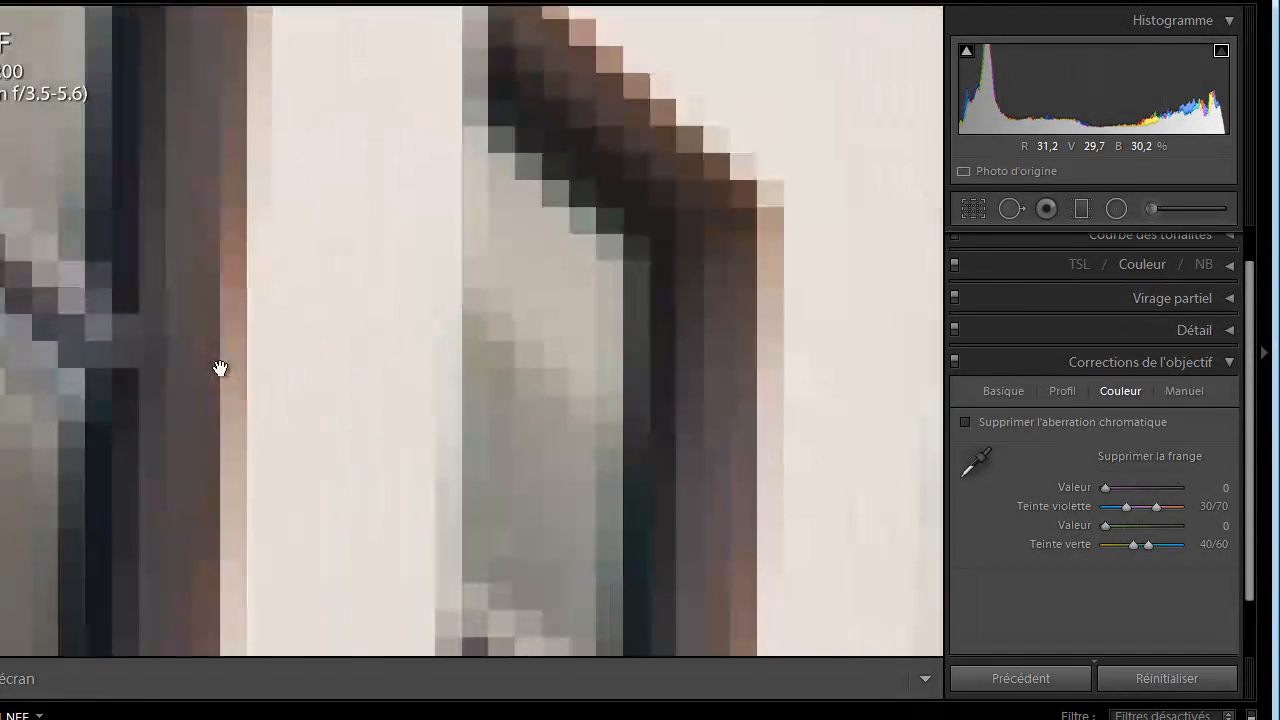
left_click_drag(314, 306, 614, 609)
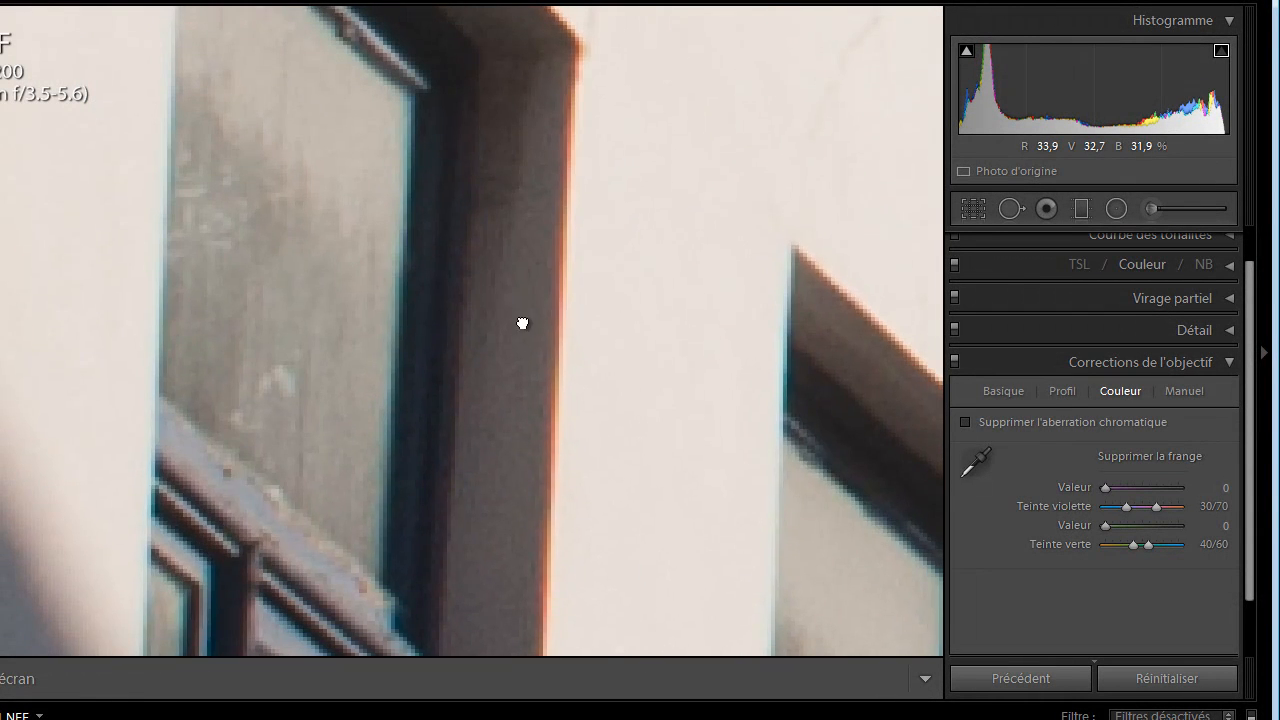
left_click_drag(517, 262, 553, 557)
left_click_drag(477, 437, 497, 489)
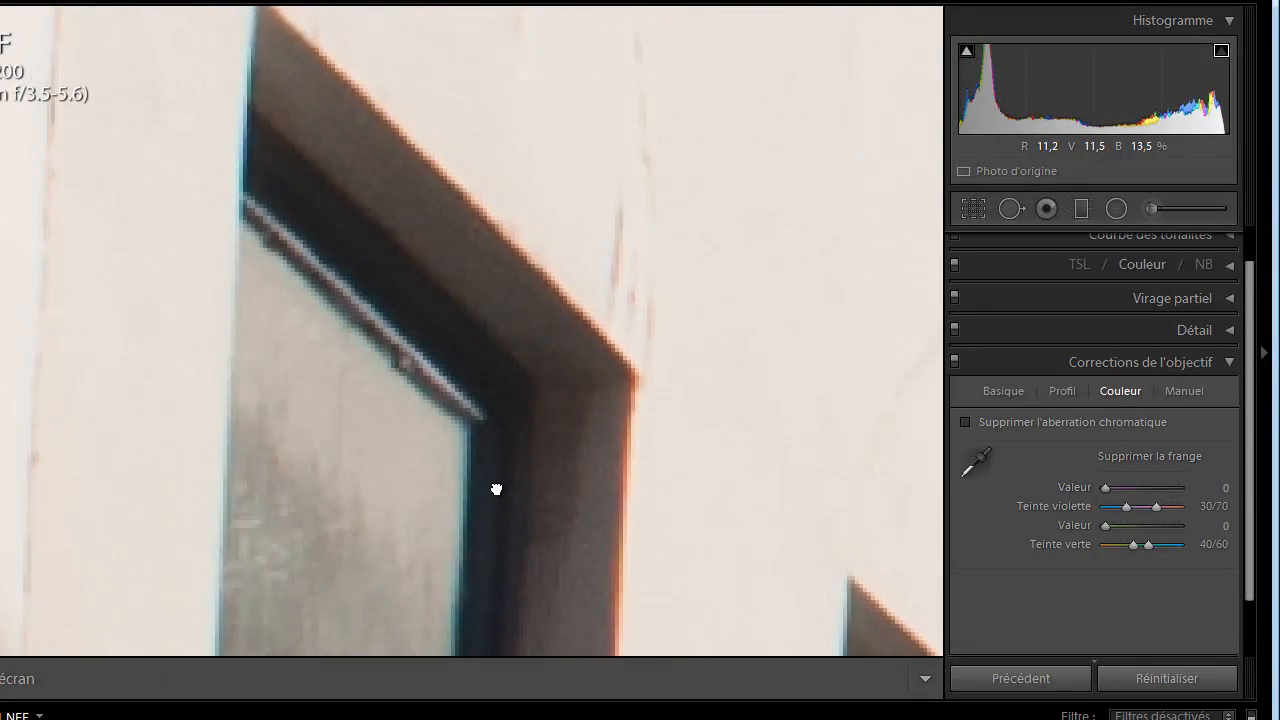
left_click_drag(469, 391, 351, 186)
left_click_drag(486, 337, 314, 240)
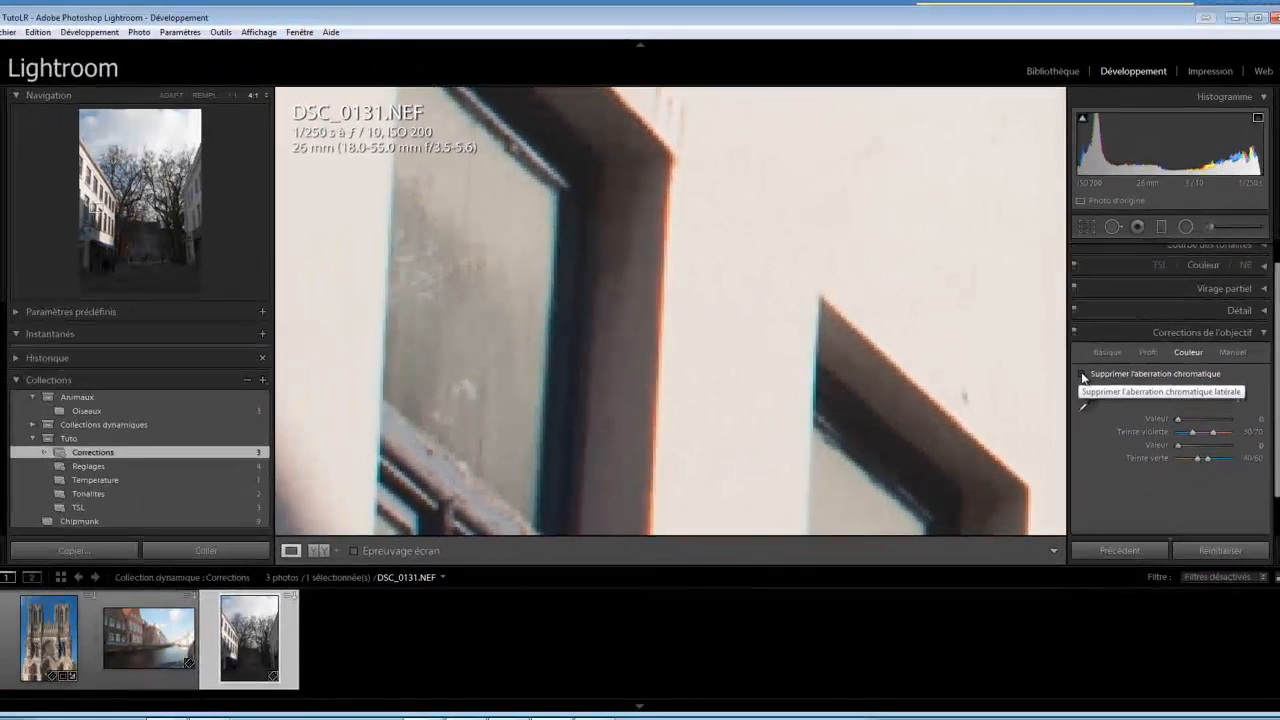
left_click(1039, 392)
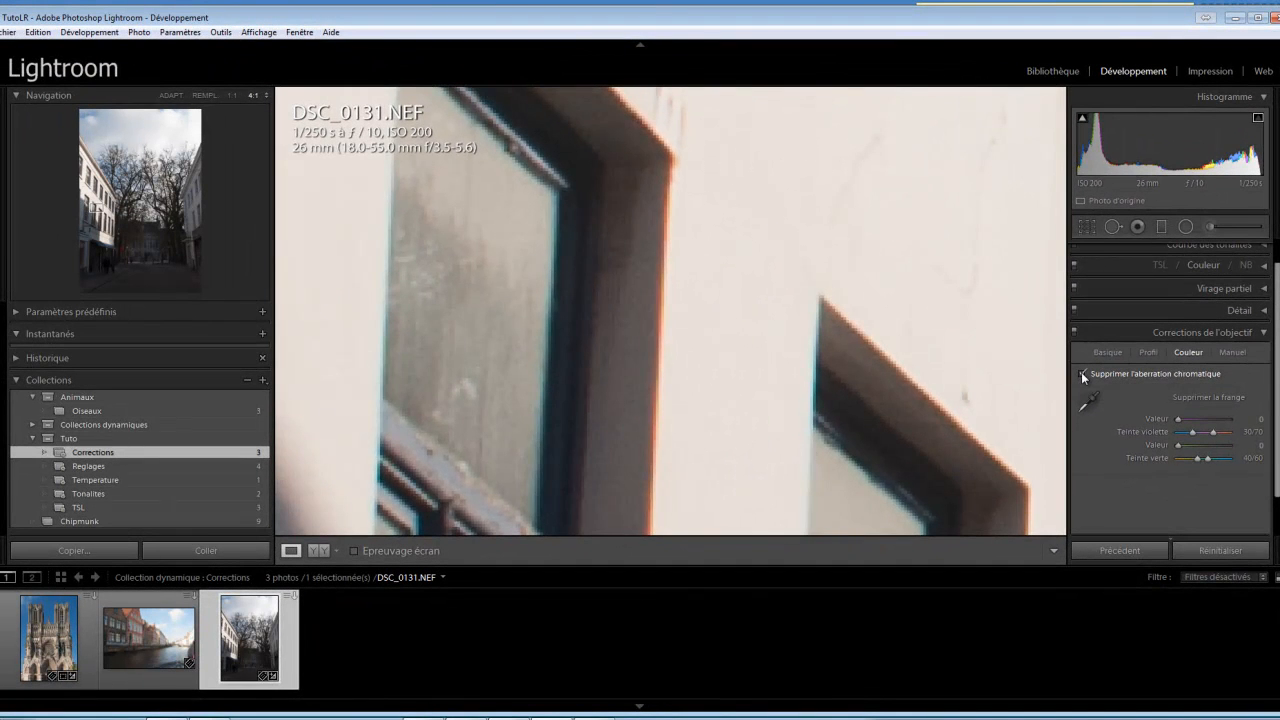
mouse_move(752, 441)
left_mouse_down()
mouse_move(797, 220)
mouse_move(863, 517)
mouse_move(771, 306)
mouse_move(844, 329)
mouse_move(689, 406)
mouse_move(854, 371)
mouse_move(931, 423)
mouse_move(942, 318)
left_mouse_up()
left_click_drag(963, 255, 1030, 419)
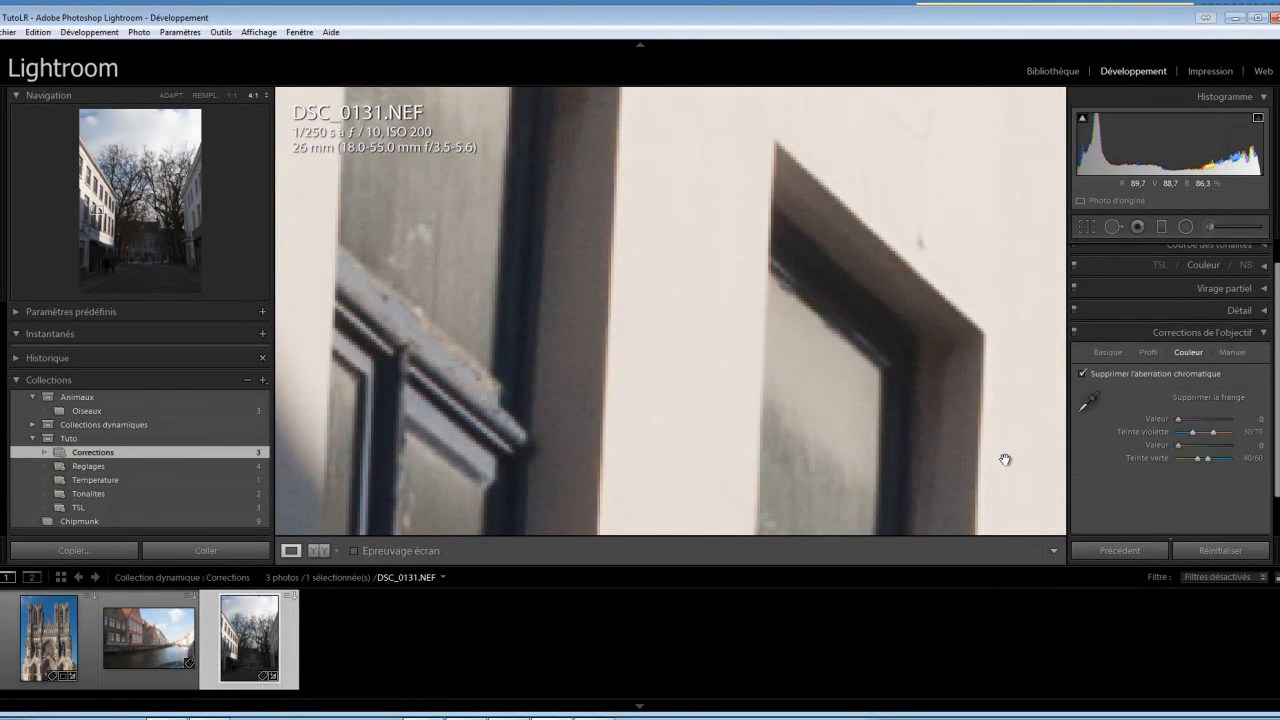
Enable the lens profile correction for the whole DSC_0131.NEF street photo
left_click(691, 335)
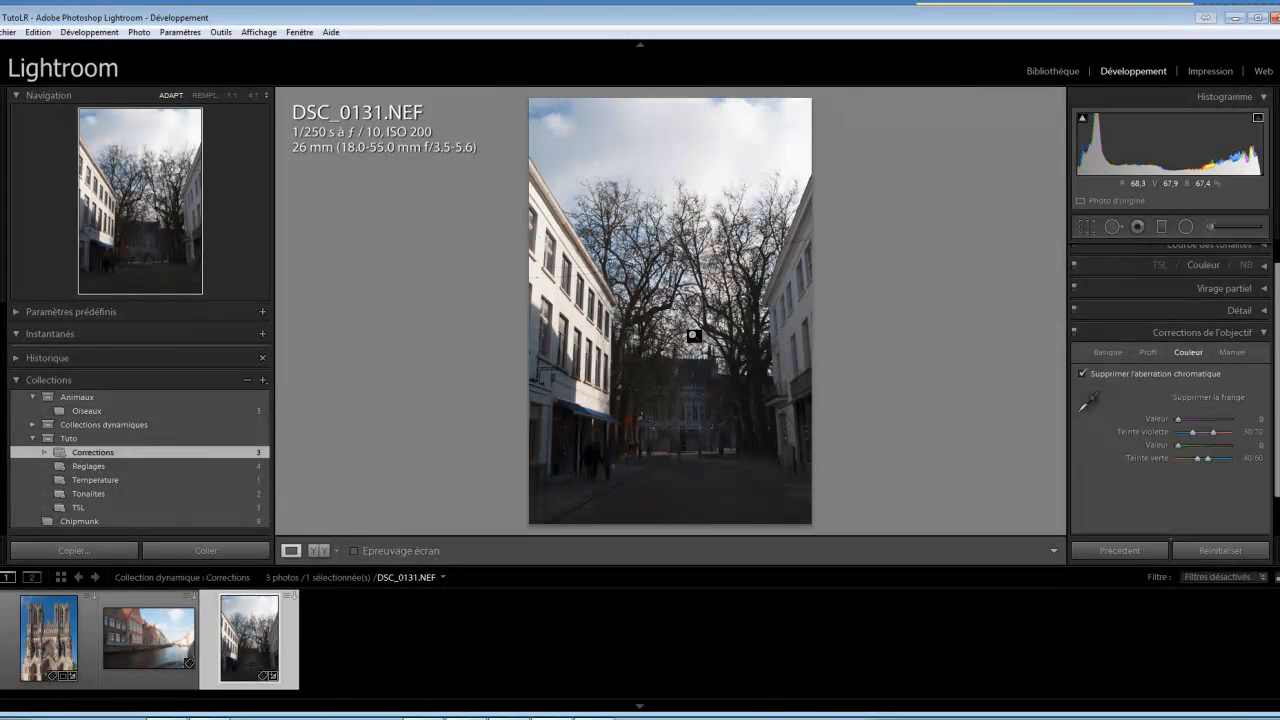
left_click(1107, 352)
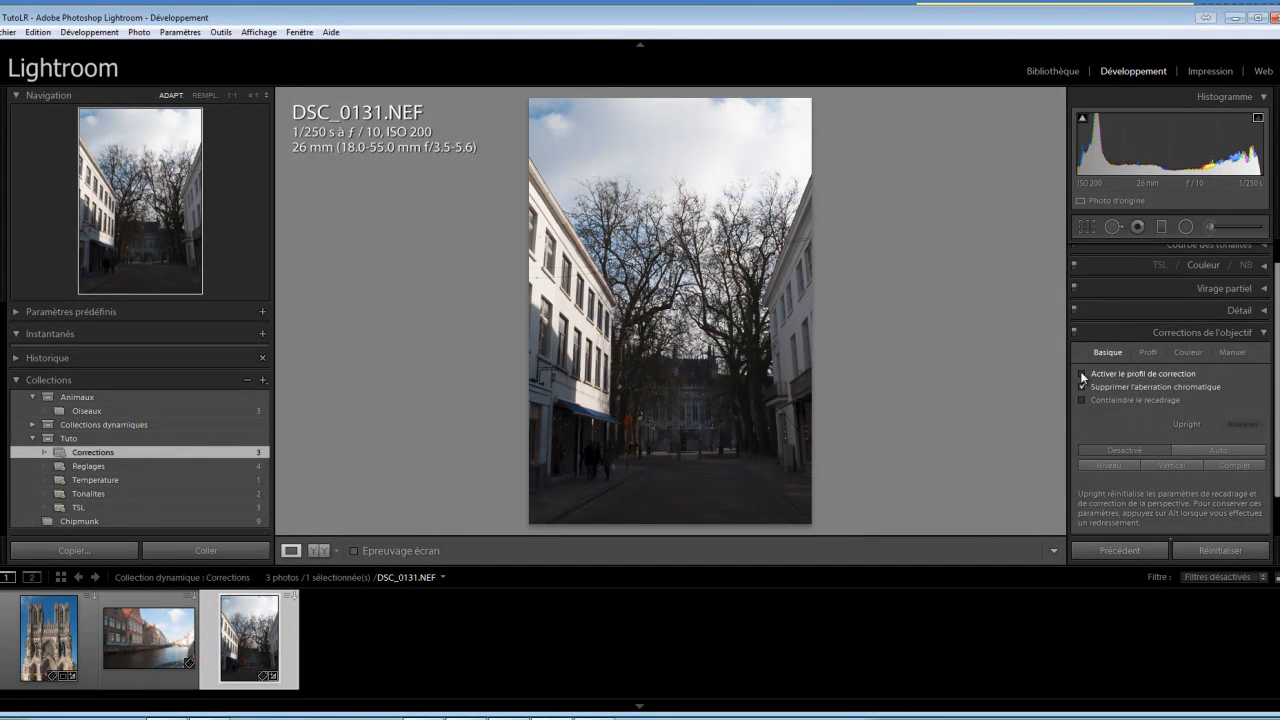
left_click(1082, 374)
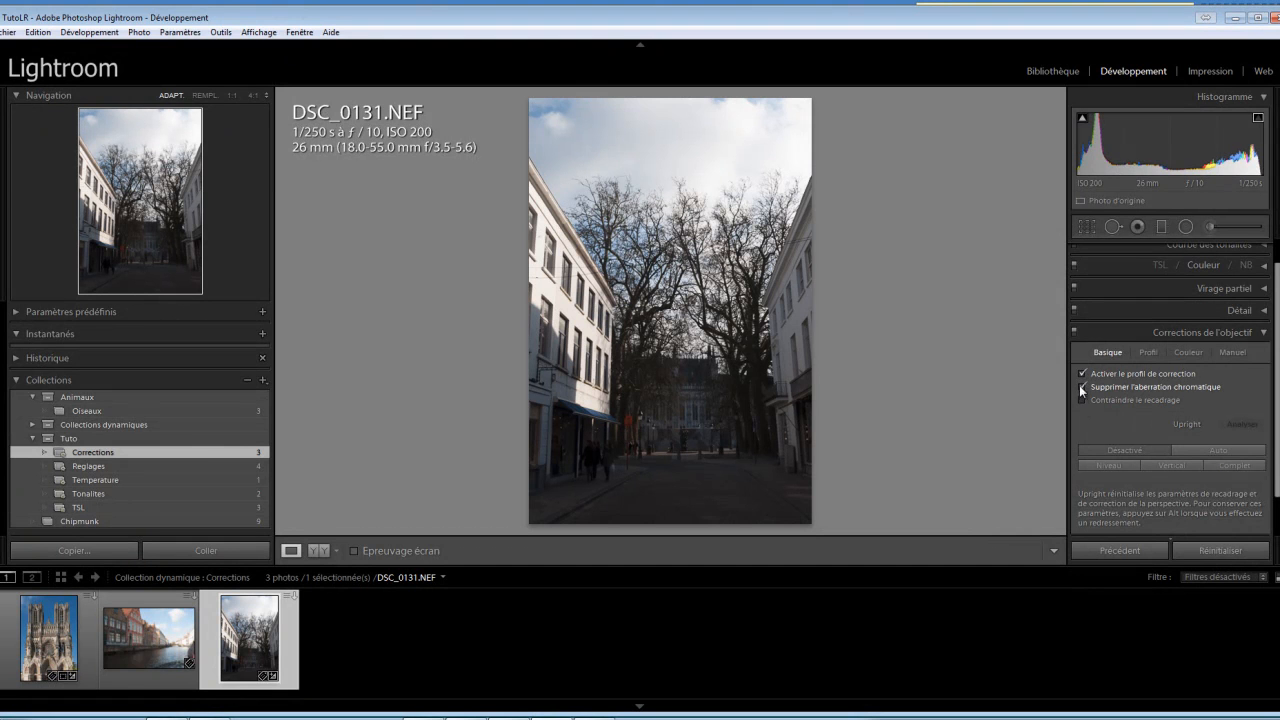